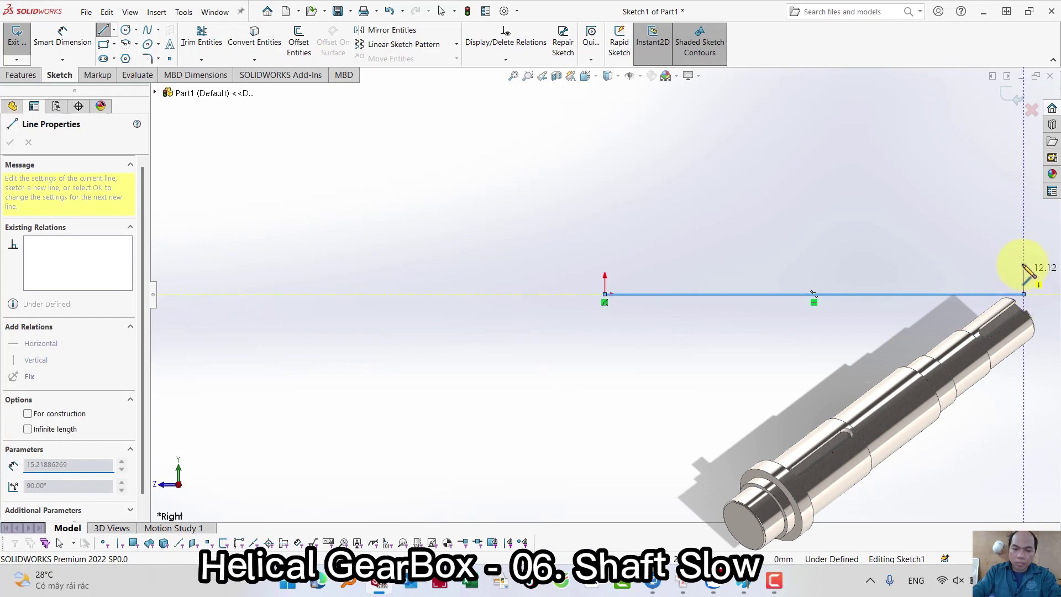
- Sketch the shaft's stepped outline from the baseline's far end: an end face about 15 mm high, with five steps rising towards the origin
{"action": "left_click", "coordinate": [1024, 264]}
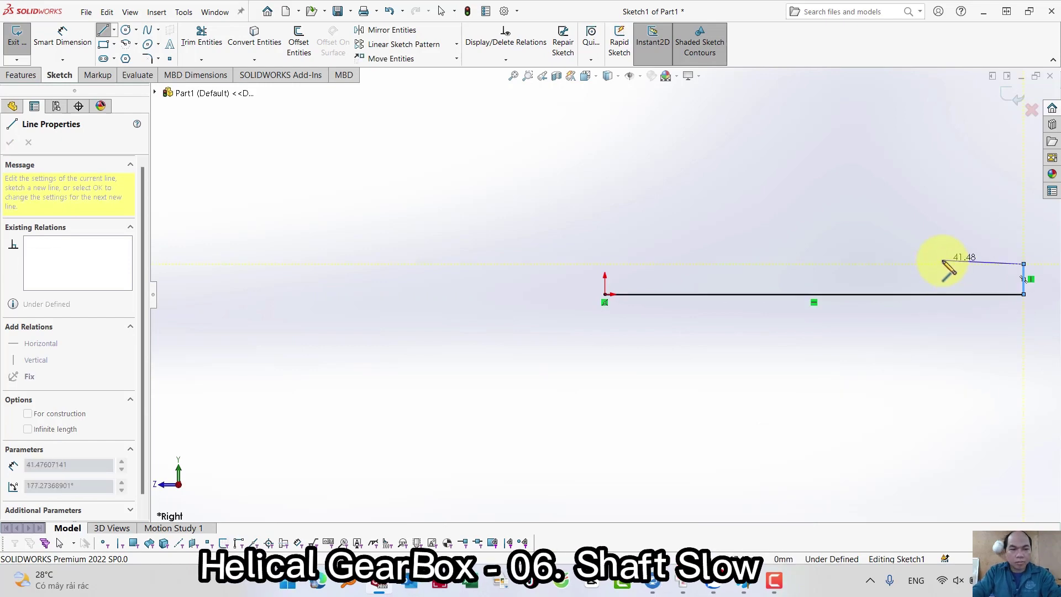
{"action": "left_click", "coordinate": [942, 259]}
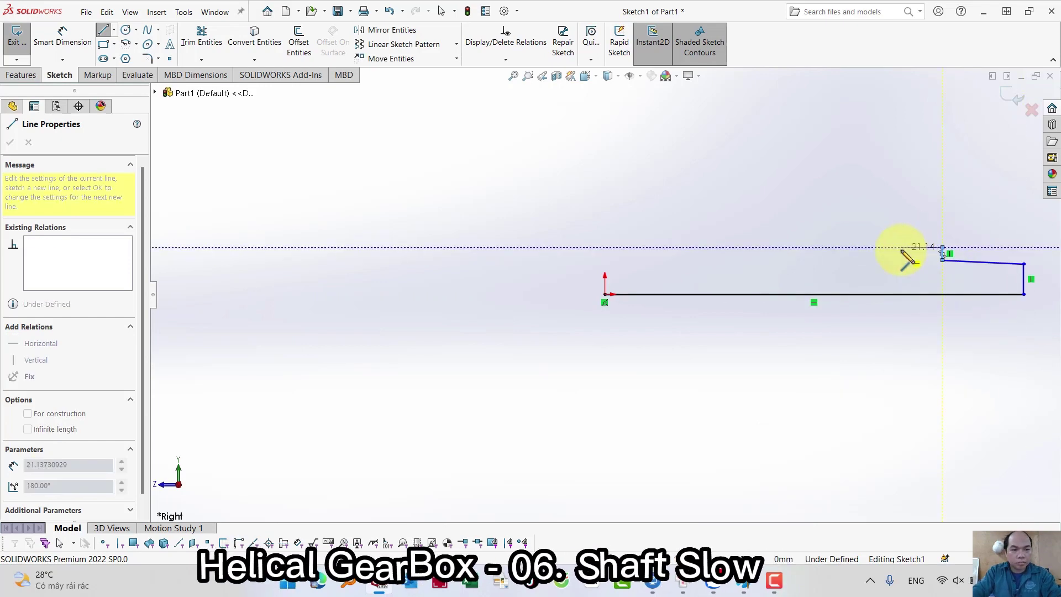
{"action": "left_click", "coordinate": [902, 247]}
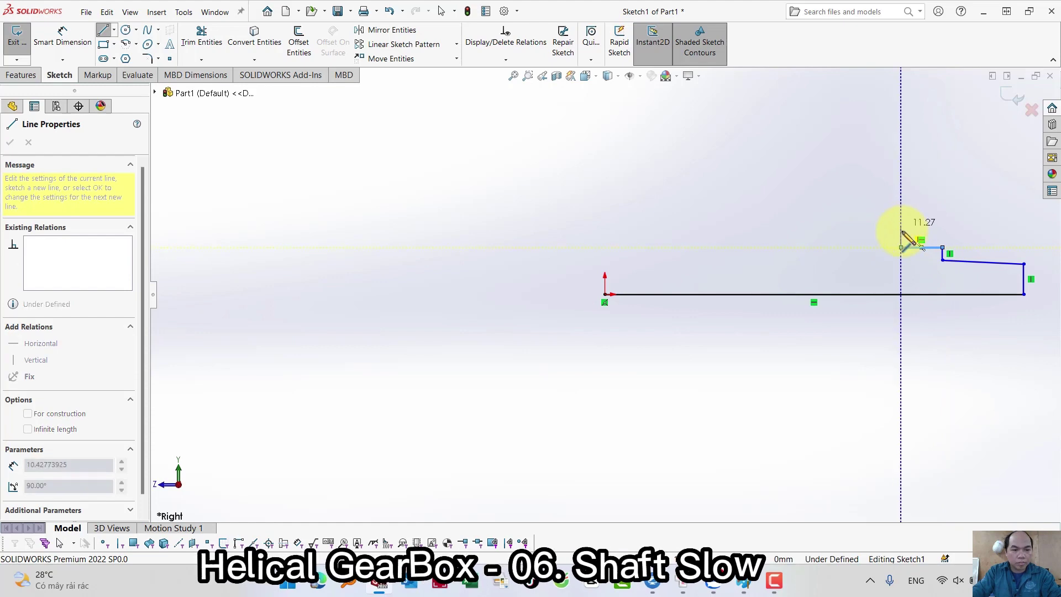
{"action": "left_click", "coordinate": [901, 234]}
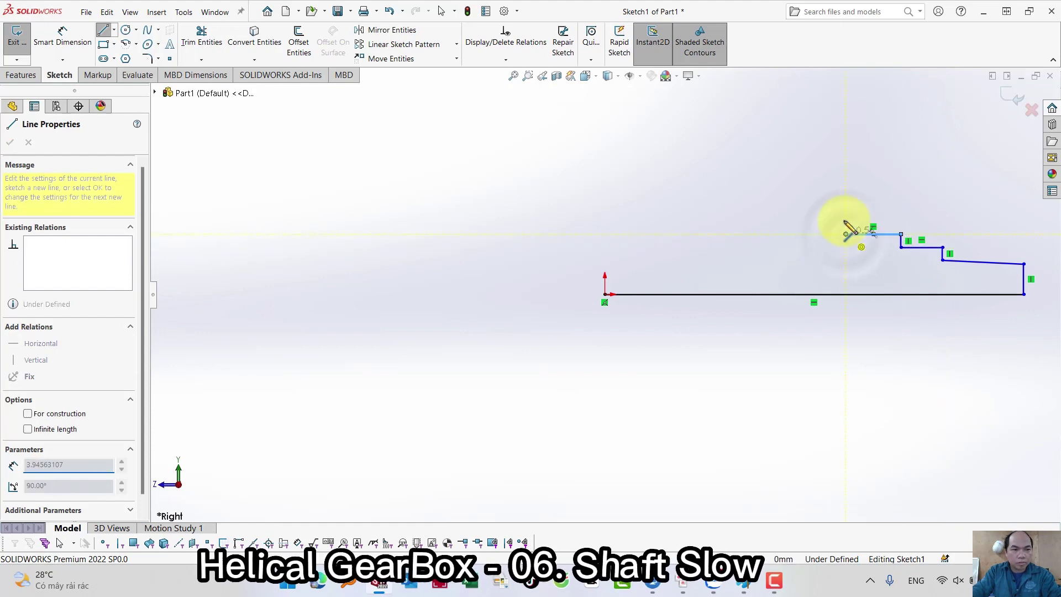
{"action": "left_click", "coordinate": [846, 234]}
{"action": "left_click", "coordinate": [846, 219]}
{"action": "left_click", "coordinate": [773, 218]}
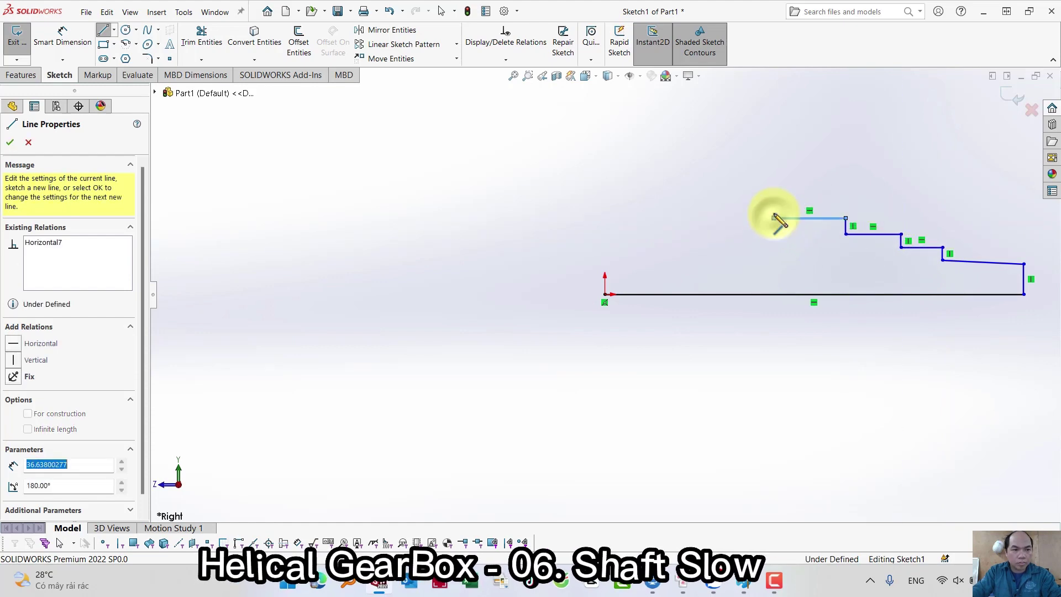
{"action": "left_click", "coordinate": [773, 203]}
{"action": "left_click", "coordinate": [711, 203]}
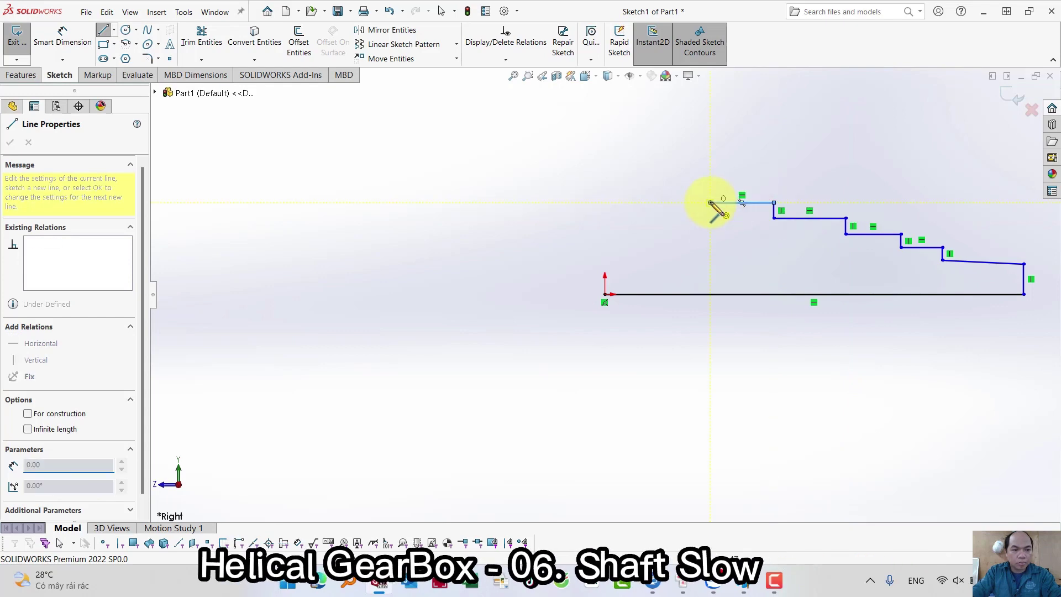
- Sketch the tallest collar and two descending steps beside it, closing the profile at the origin with an end face about 24 mm high
{"action": "left_click", "coordinate": [711, 181]}
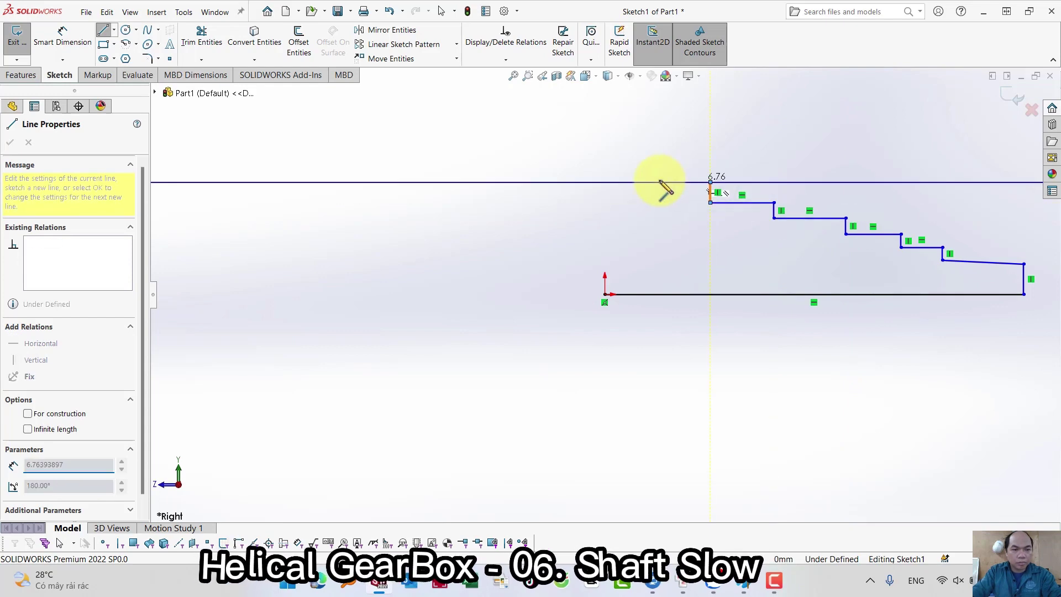
{"action": "left_click", "coordinate": [649, 182]}
{"action": "left_click", "coordinate": [649, 210]}
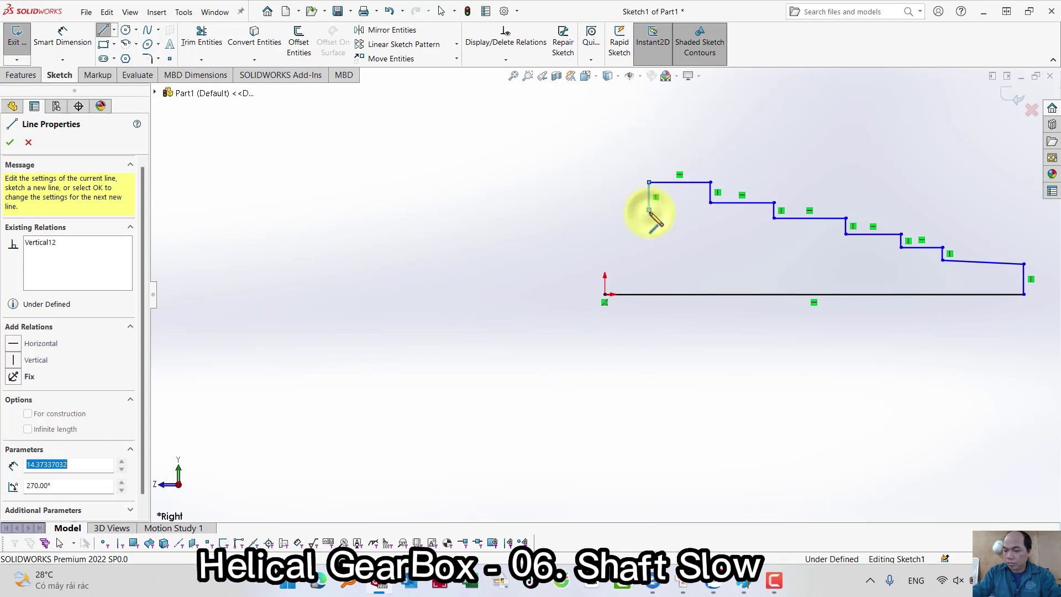
{"action": "left_click", "coordinate": [626, 211]}
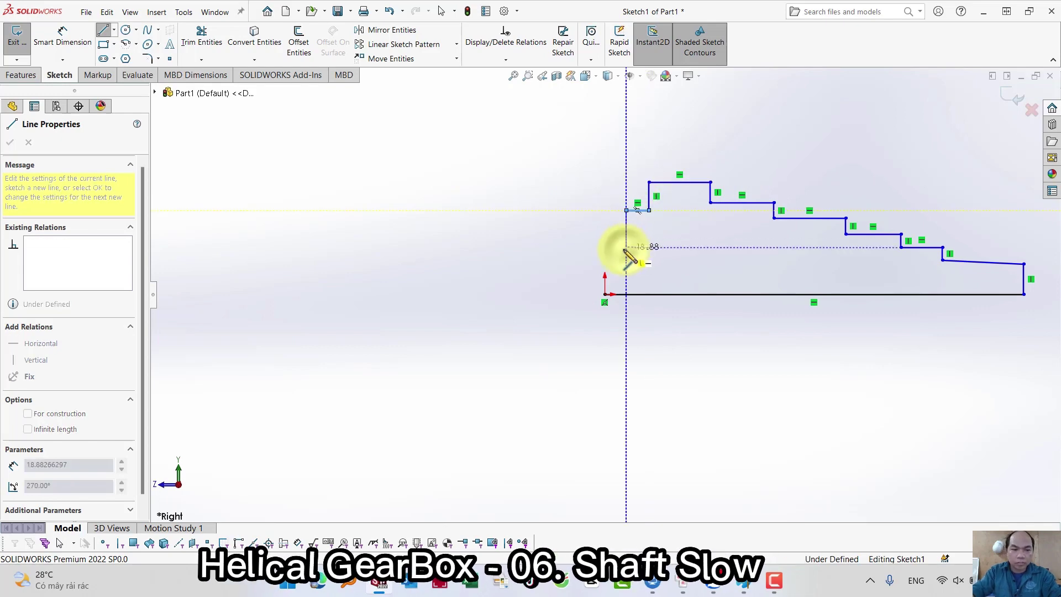
{"action": "left_click", "coordinate": [627, 247]}
{"action": "left_click", "coordinate": [604, 247]}
{"action": "left_click", "coordinate": [605, 294]}
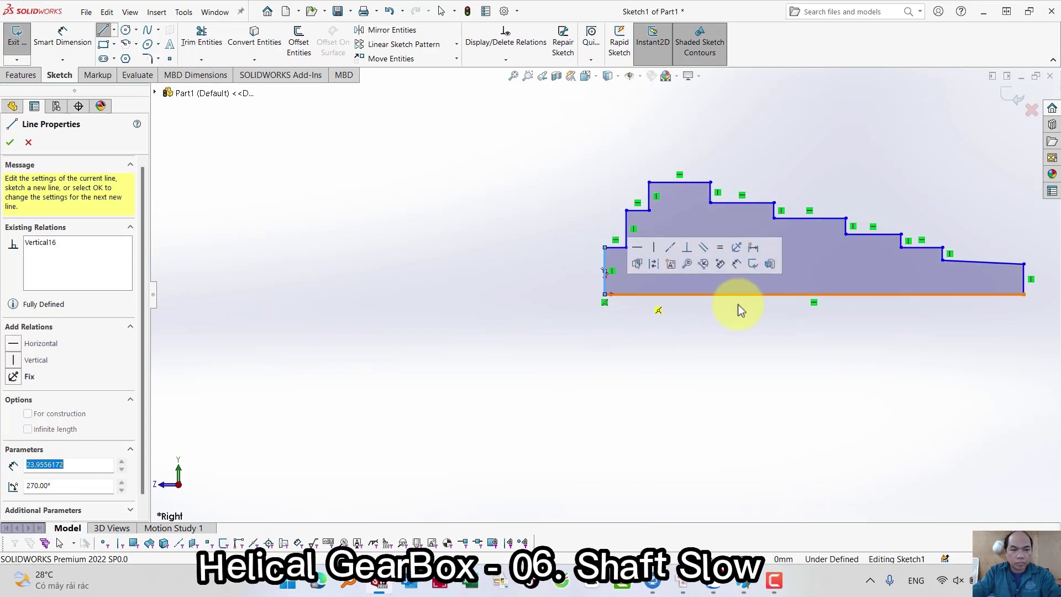
{"action": "key", "text": "Escape"}
- Make the sloped top line of the step farthest from the origin horizontal
{"action": "left_click", "coordinate": [958, 264]}
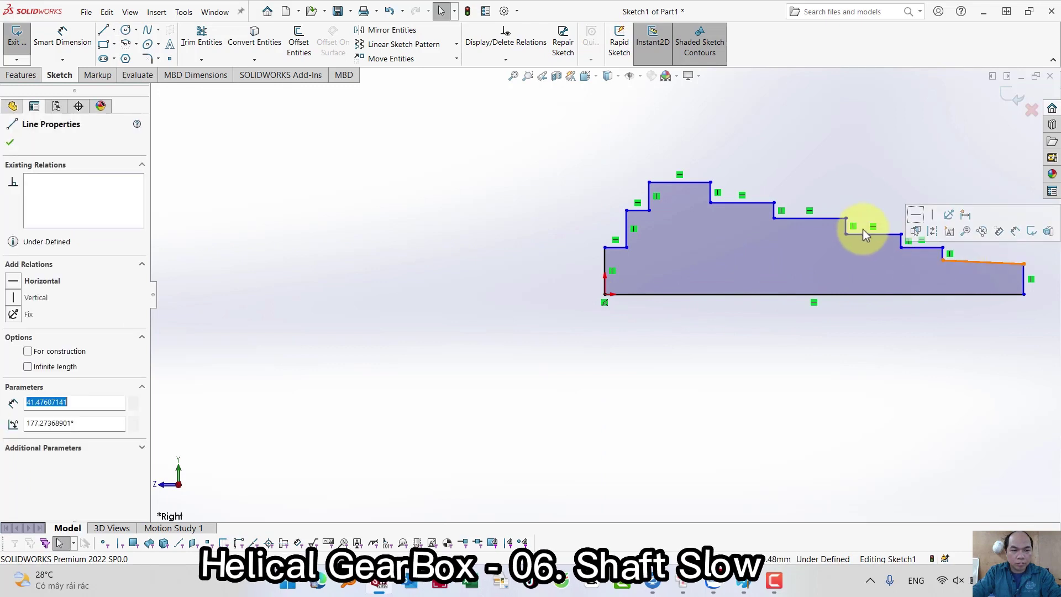
{"action": "left_click", "coordinate": [918, 217]}
{"action": "left_click", "coordinate": [894, 156]}
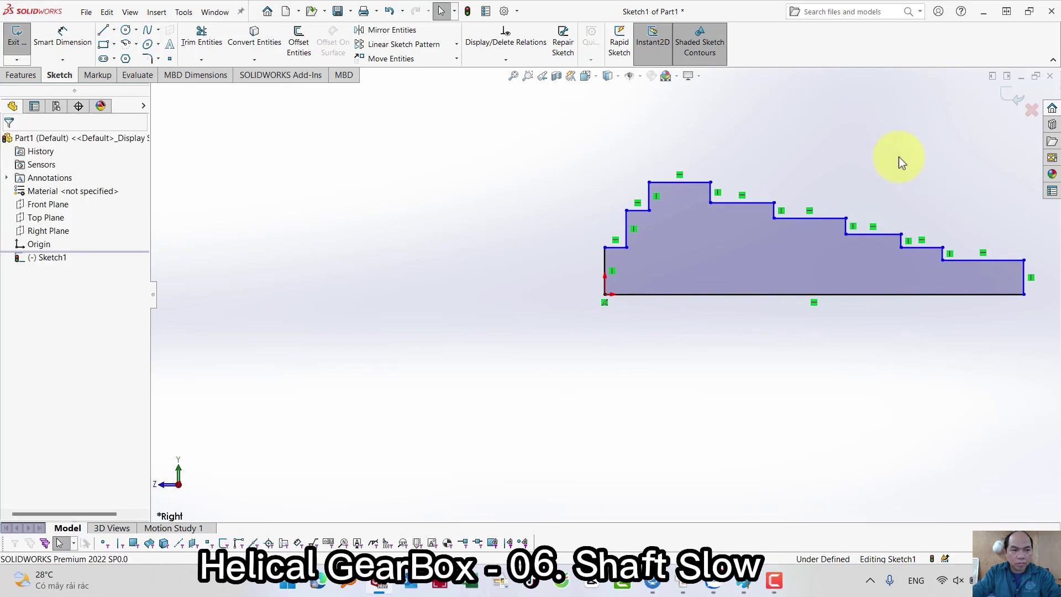
- Dimension the shaft step farthest from the origin to 90 mm long and the adjacent step to 70 mm
{"action": "key", "text": "s"}
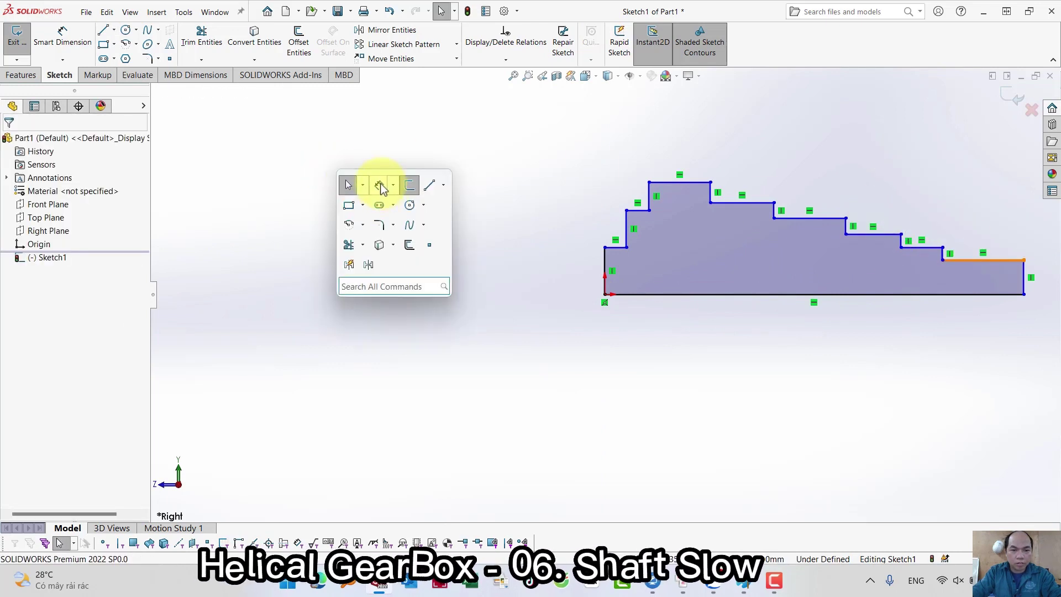
{"action": "left_click", "coordinate": [381, 188]}
{"action": "left_click", "coordinate": [1004, 260]}
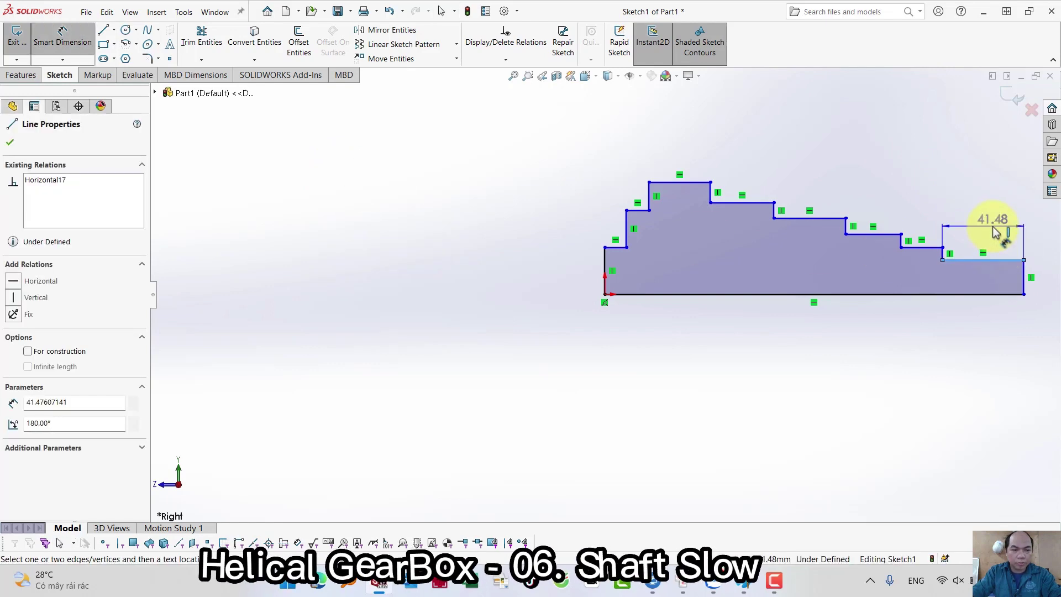
{"action": "left_click", "coordinate": [995, 231]}
{"action": "type", "text": "90"}
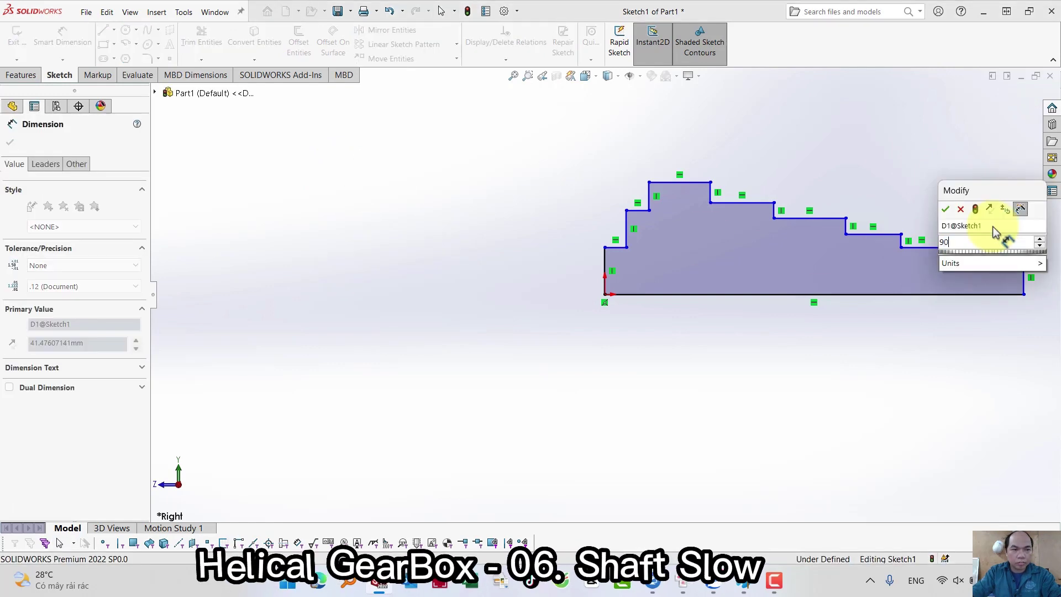
{"action": "key", "text": "Return"}
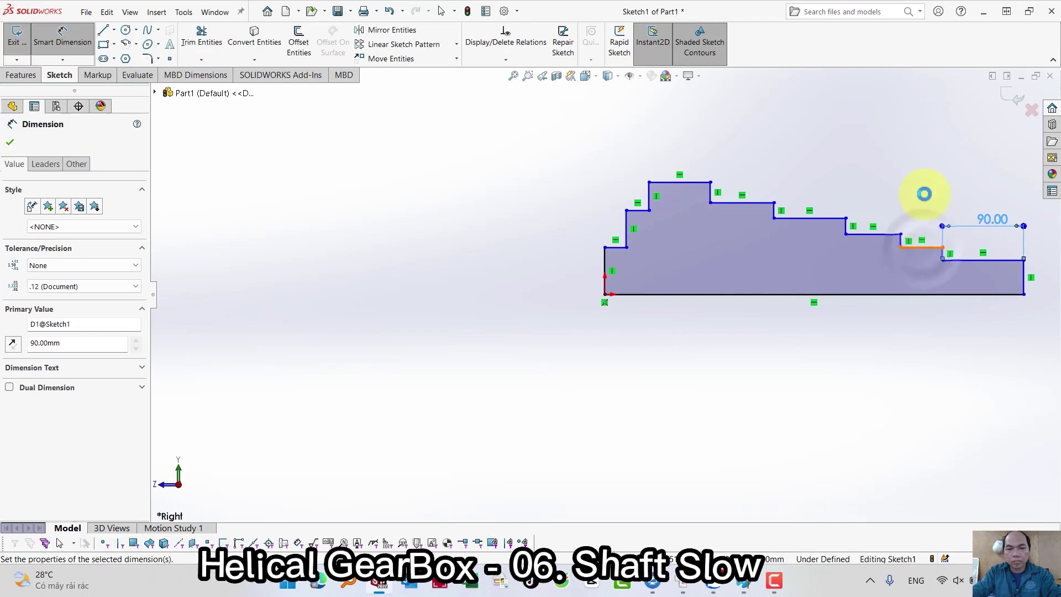
{"action": "left_click", "coordinate": [922, 248]}
{"action": "left_click", "coordinate": [923, 156]}
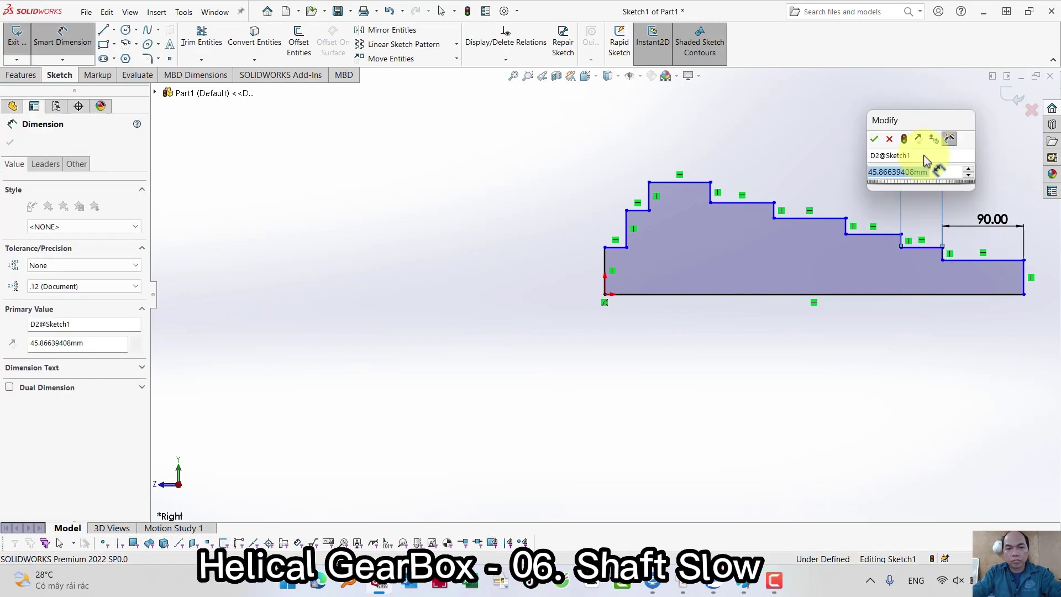
{"action": "type", "text": "70"}
{"action": "key", "text": "Return"}
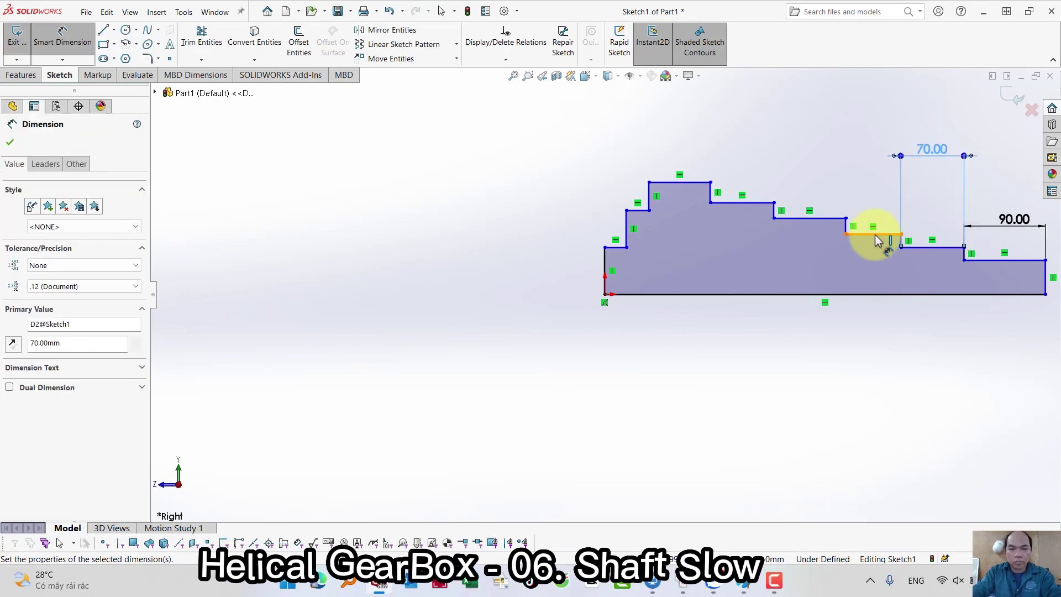
- Dimension the step beside the 70 mm one to 37 mm long and the following step towards the origin to 137.5 mm
{"action": "left_click", "coordinate": [875, 238]}
{"action": "left_click", "coordinate": [877, 131]}
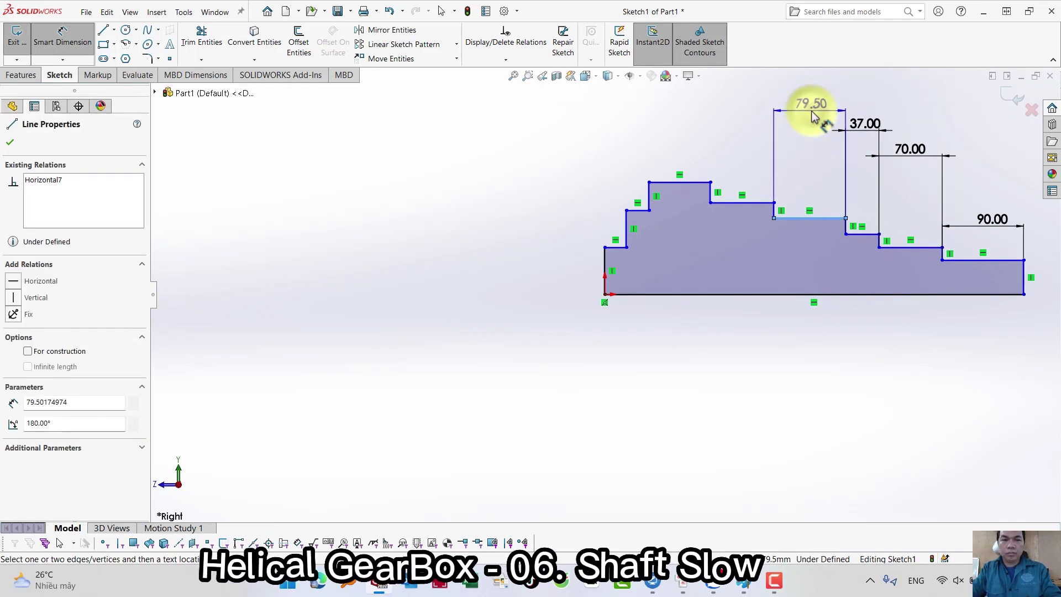
{"action": "left_click", "coordinate": [812, 114]}
{"action": "type", "text": "137.5"}
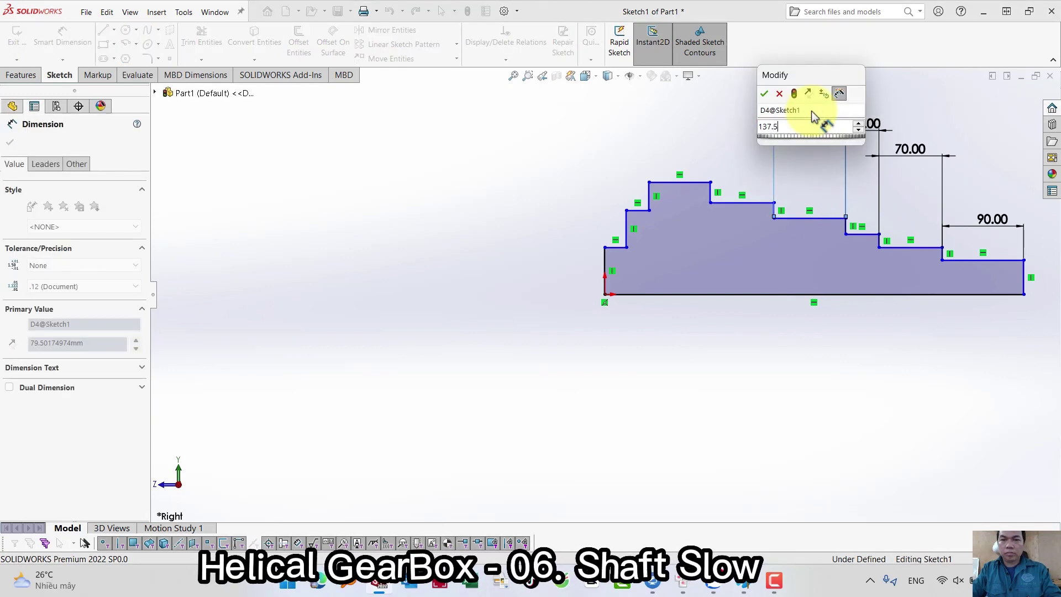
{"action": "key", "text": "Escape"}
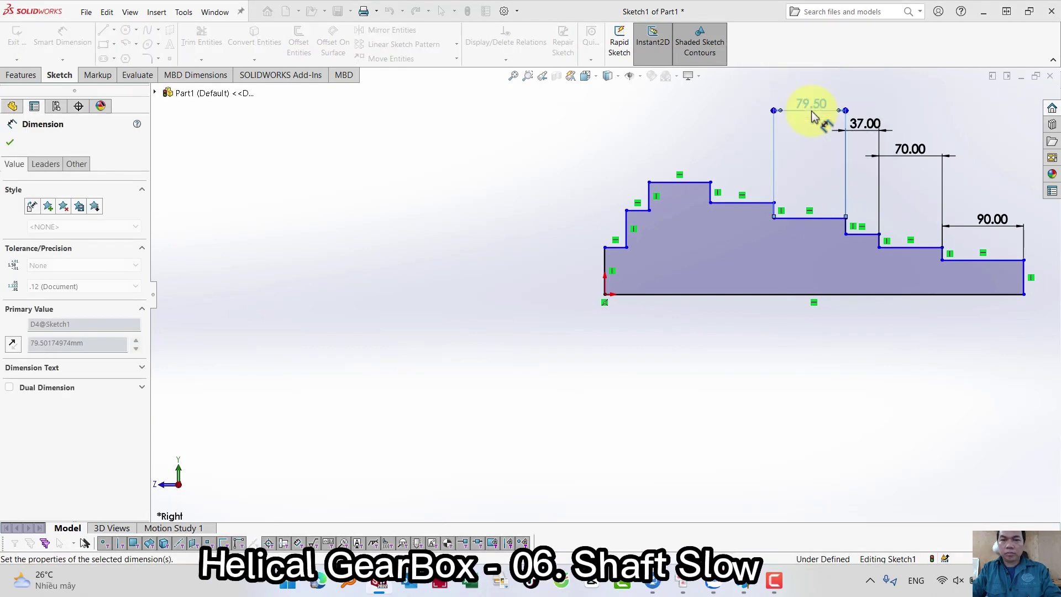
{"action": "key", "text": "f"}
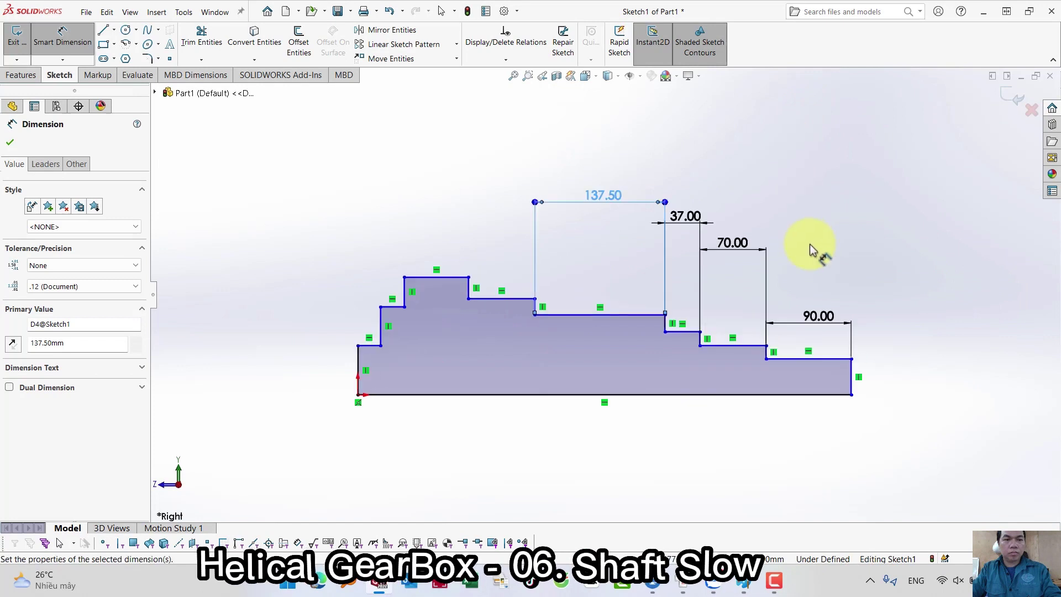
- Dimension the step between the 137.5 mm section and the tallest collar to 125 mm long and the collar to 22.5 mm wide
{"action": "left_click", "coordinate": [523, 299]}
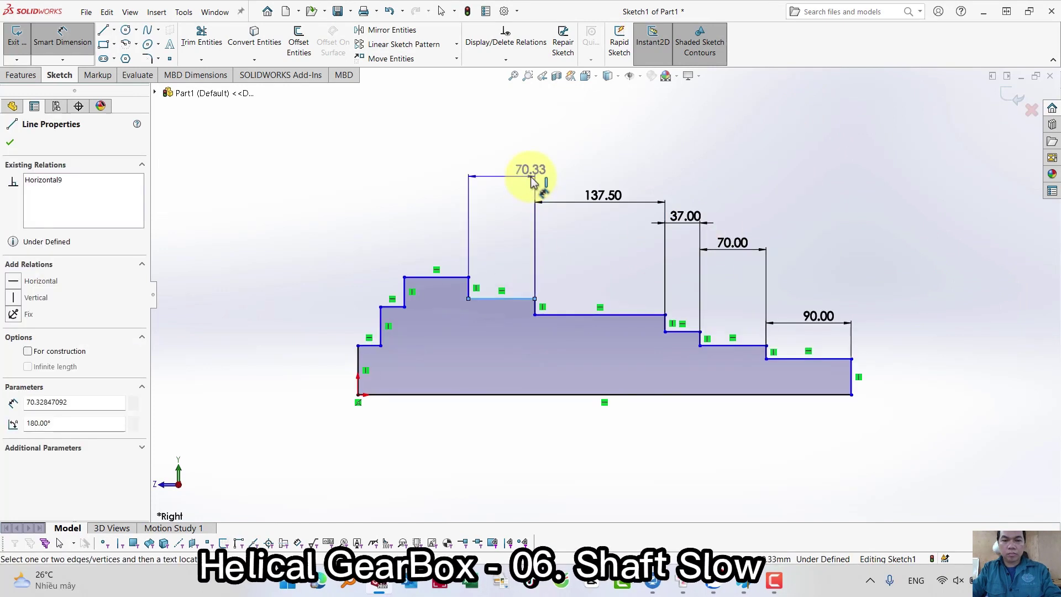
{"action": "left_click", "coordinate": [531, 180]}
{"action": "type", "text": "125"}
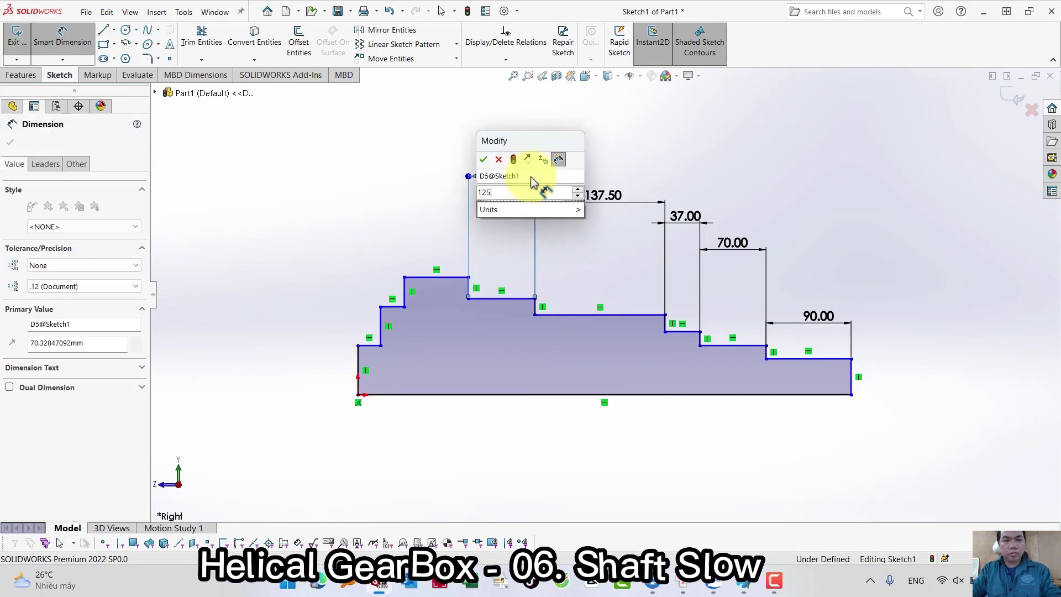
{"action": "key", "text": "Return"}
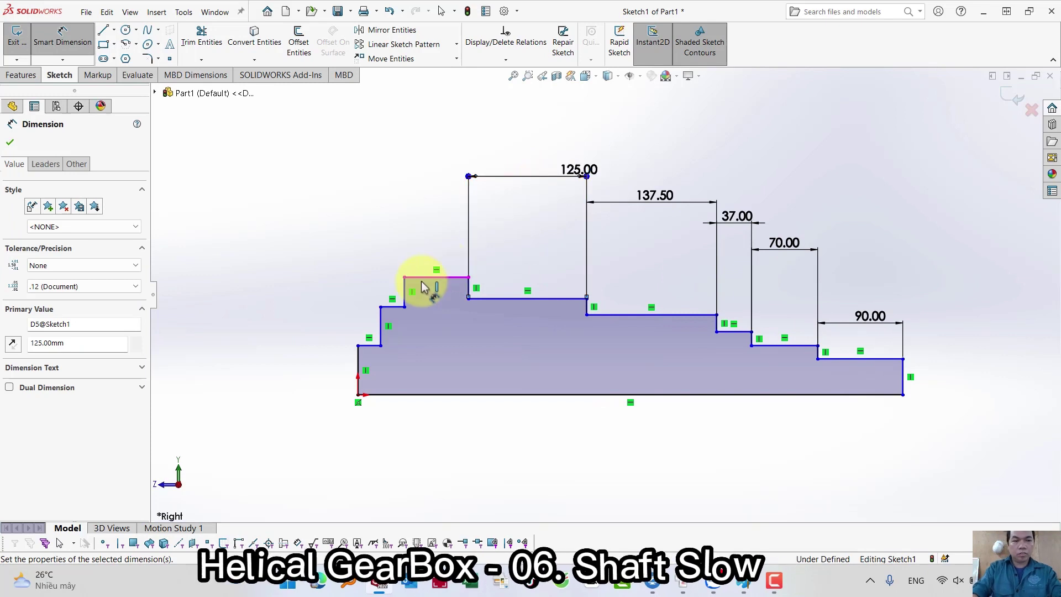
{"action": "left_click", "coordinate": [430, 283]}
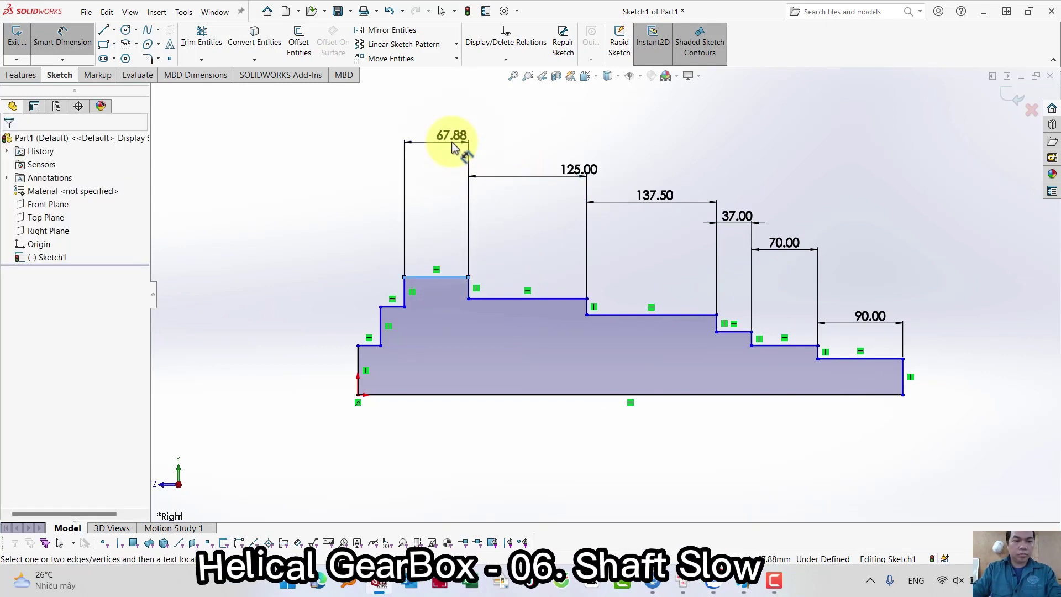
{"action": "left_click", "coordinate": [451, 145]}
{"action": "type", "text": "22.5"}
{"action": "key", "text": "Return"}
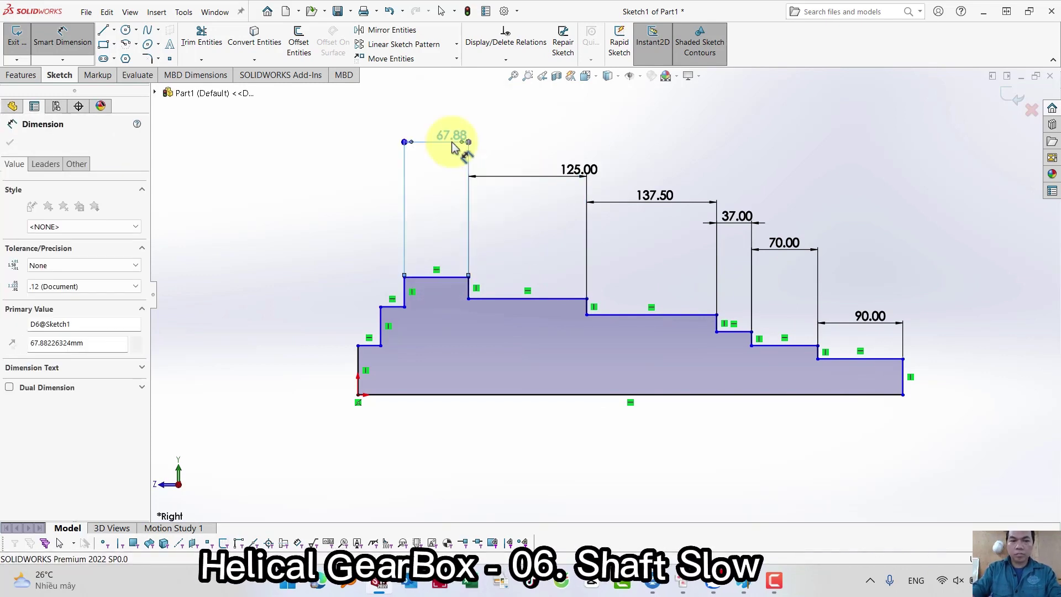
- Dimension the short shoulder on the collar's origin side to 15 mm long and the end step at the origin to 39 mm
{"action": "left_click", "coordinate": [390, 307]}
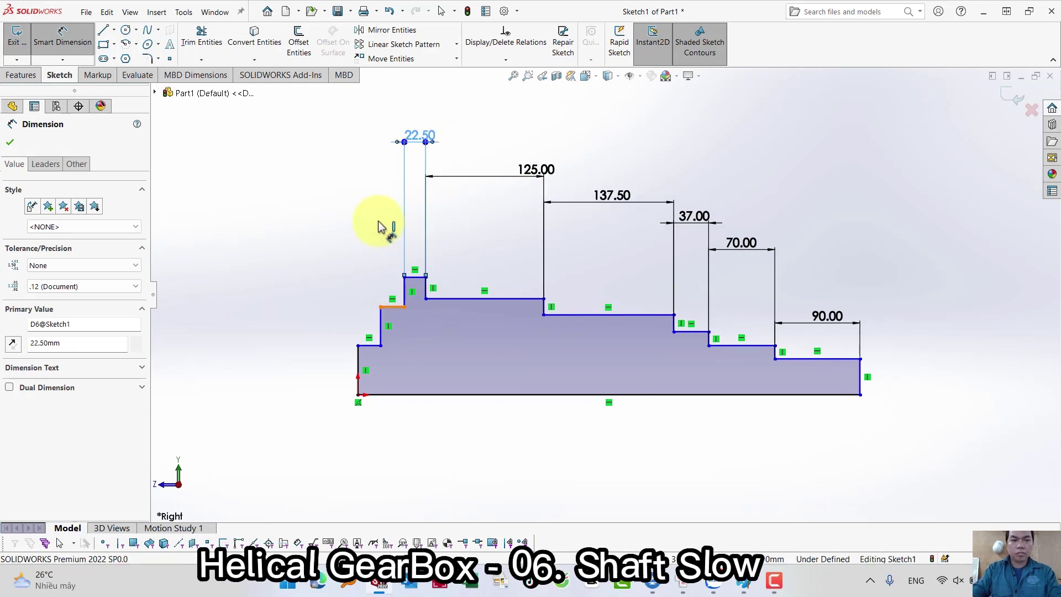
{"action": "left_click", "coordinate": [378, 221]}
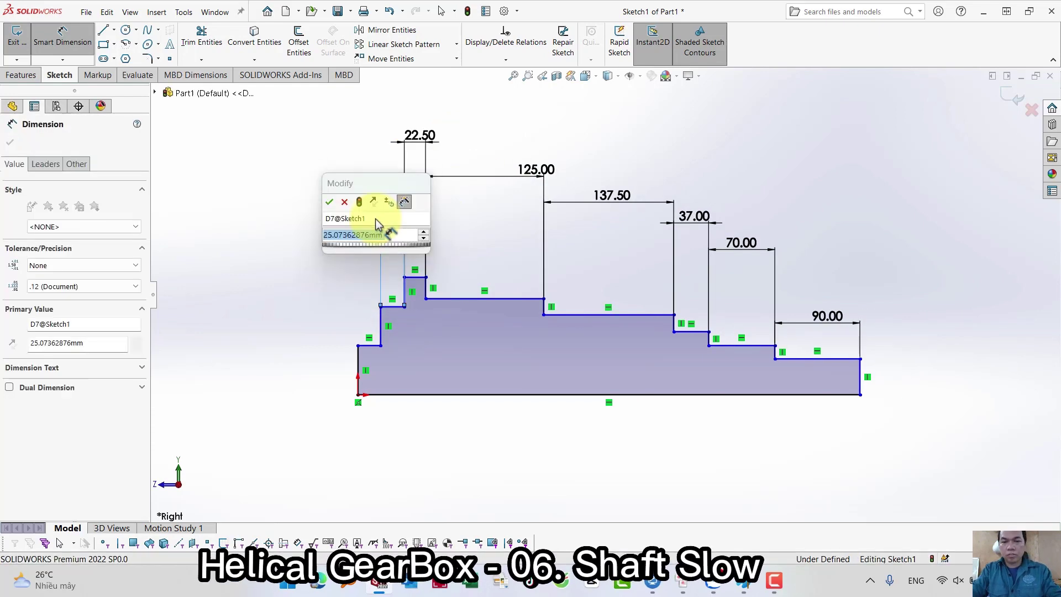
{"action": "type", "text": "15"}
{"action": "key", "text": "Return"}
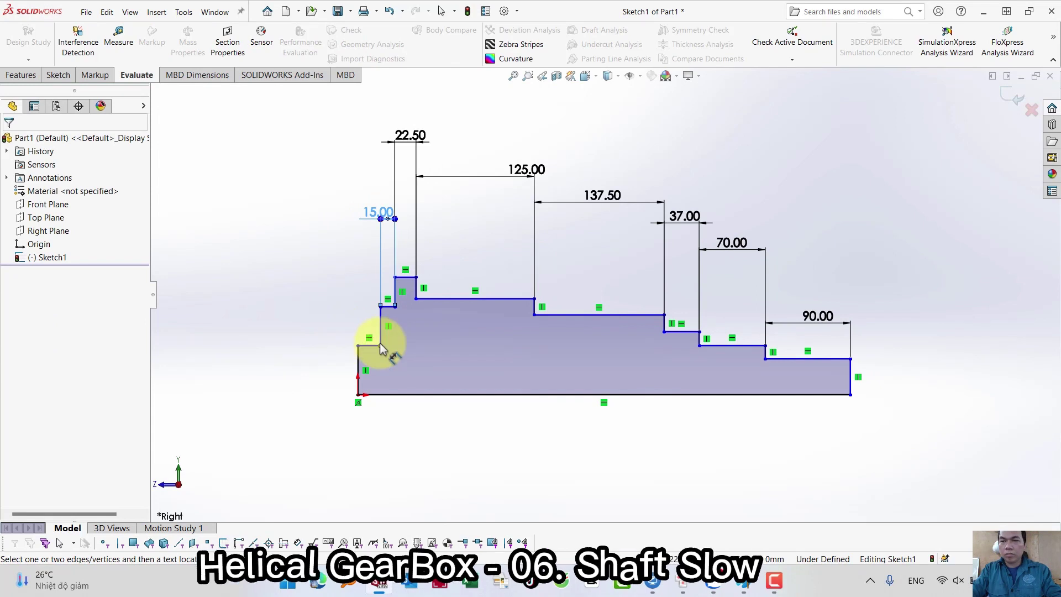
{"action": "left_click", "coordinate": [368, 346]}
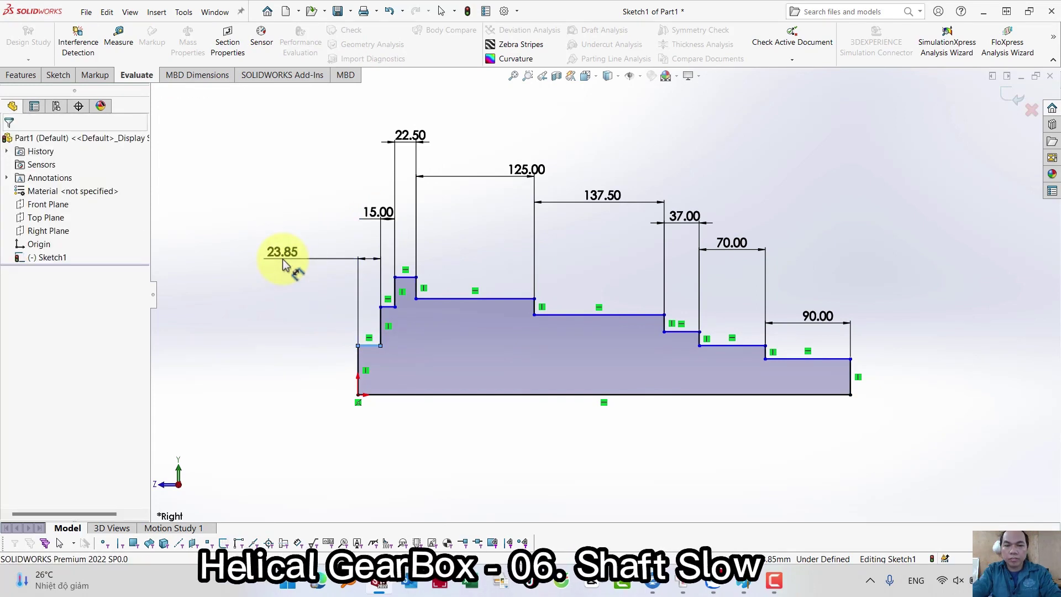
{"action": "left_click", "coordinate": [283, 258]}
{"action": "type", "text": "39"}
{"action": "key", "text": "Return"}
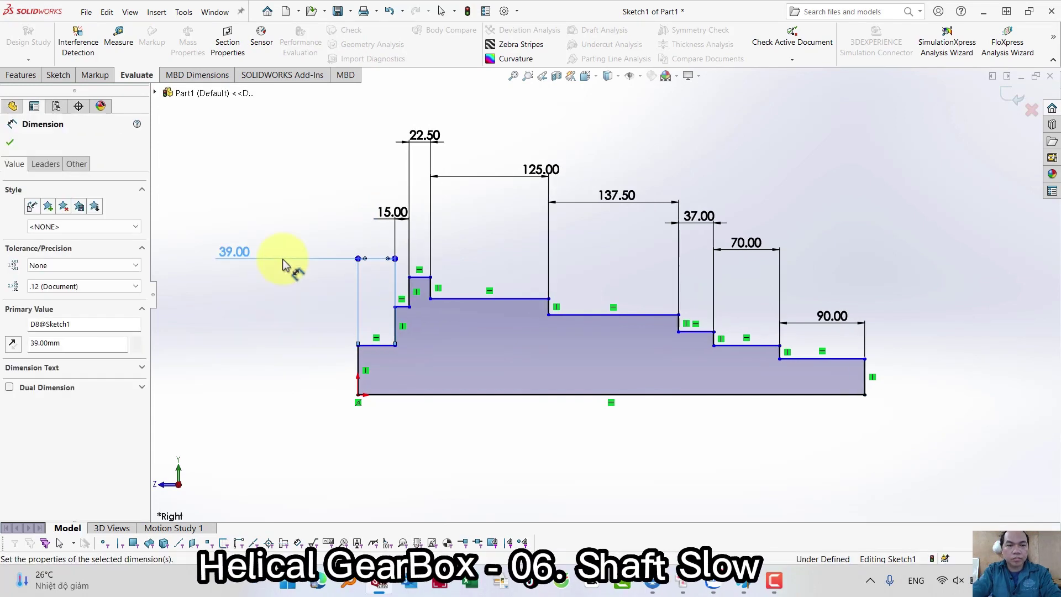
{"action": "key", "text": "Escape"}
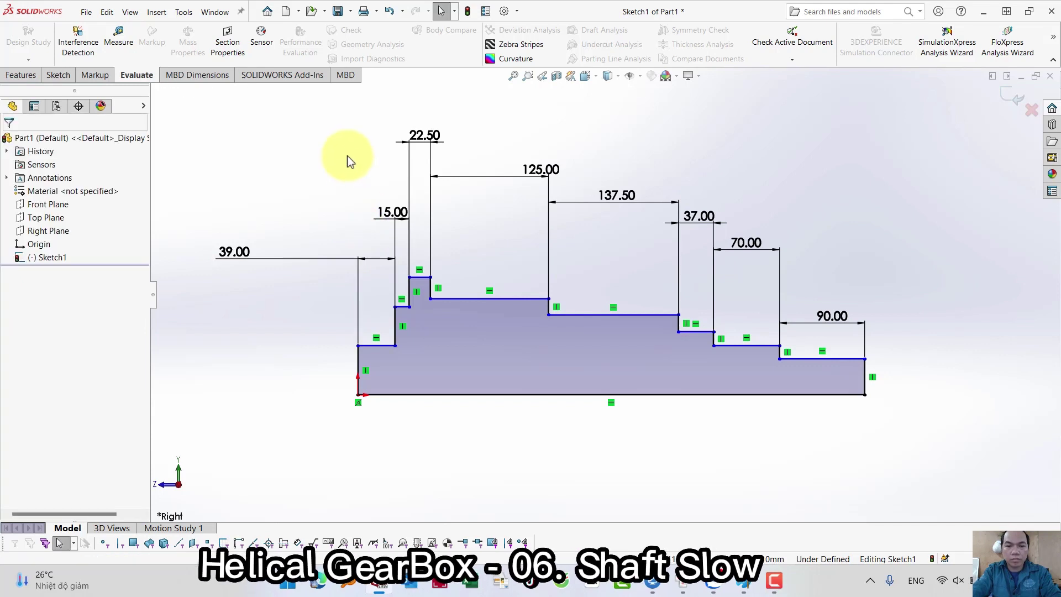
- Sketch a horizontal construction line about 676 mm long from the origin along the profile's base, extending past its far end
{"action": "key", "text": "s"}
{"action": "left_click", "coordinate": [445, 176]}
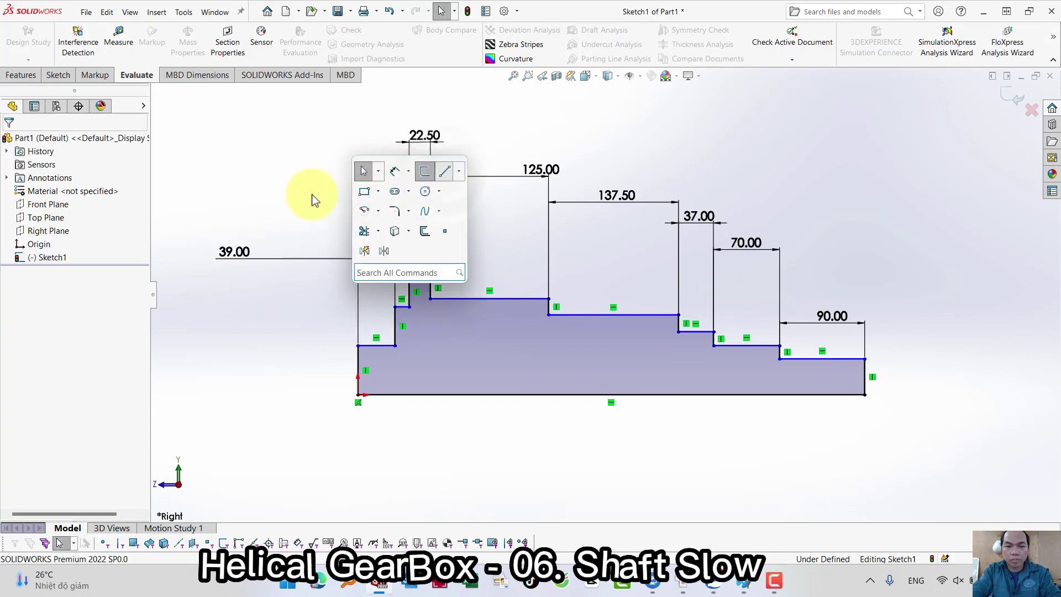
{"action": "left_click", "coordinate": [27, 289]}
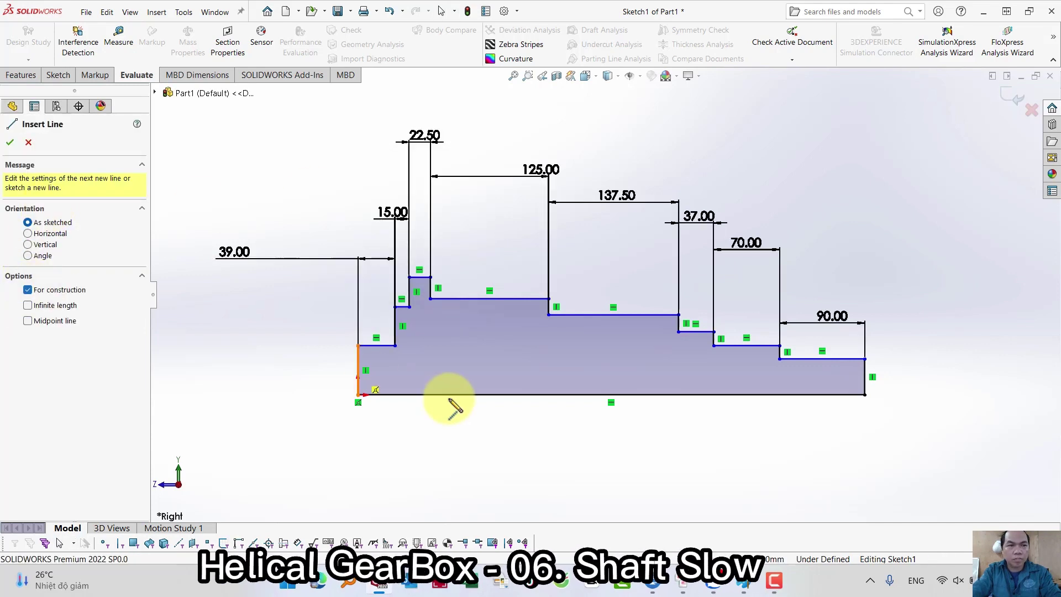
{"action": "left_click", "coordinate": [998, 395]}
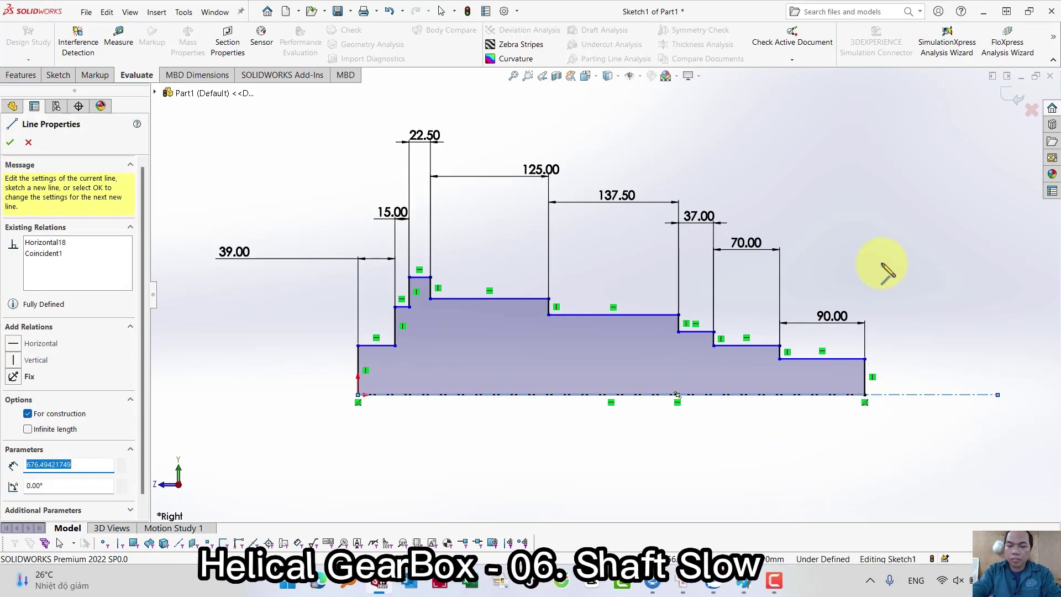
- Dimension the end step farthest from the origin to a 65 mm diameter across the construction centerline
{"action": "key", "text": "s"}
{"action": "left_click", "coordinate": [910, 280]}
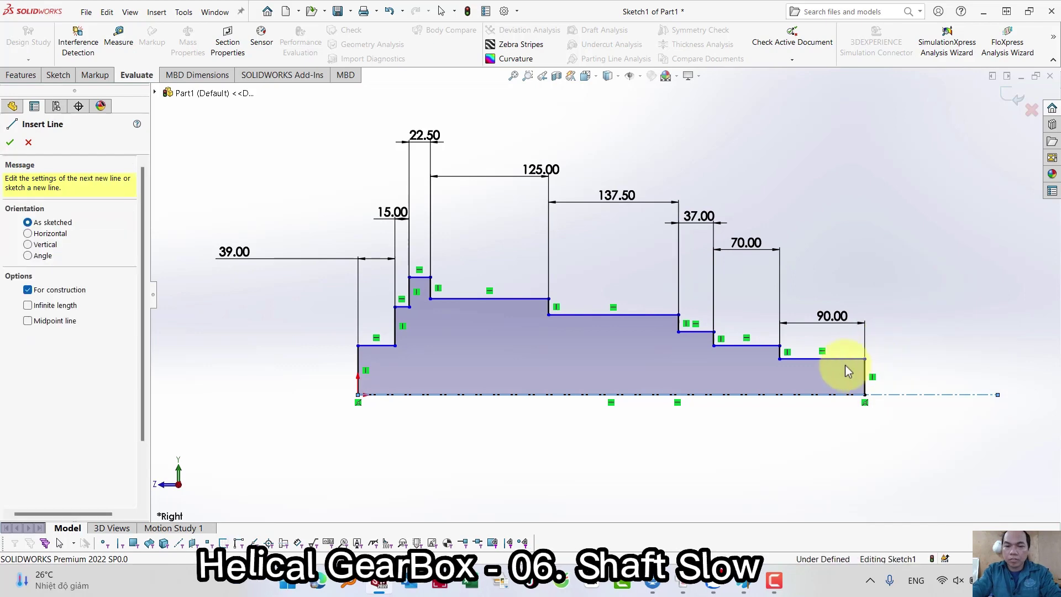
{"action": "left_click", "coordinate": [843, 359]}
{"action": "left_click", "coordinate": [915, 394]}
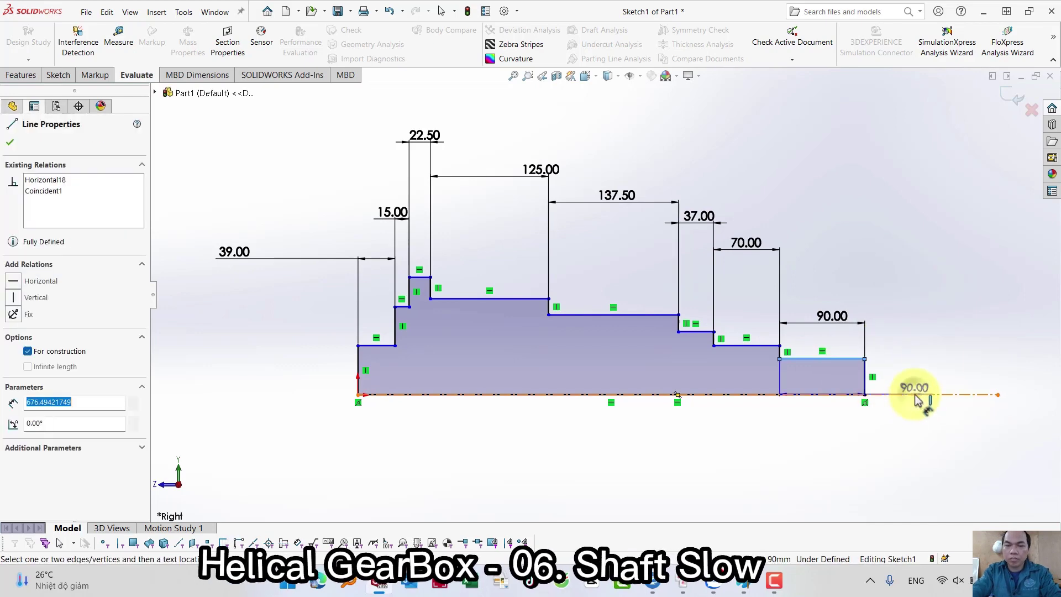
{"action": "left_click", "coordinate": [977, 425]}
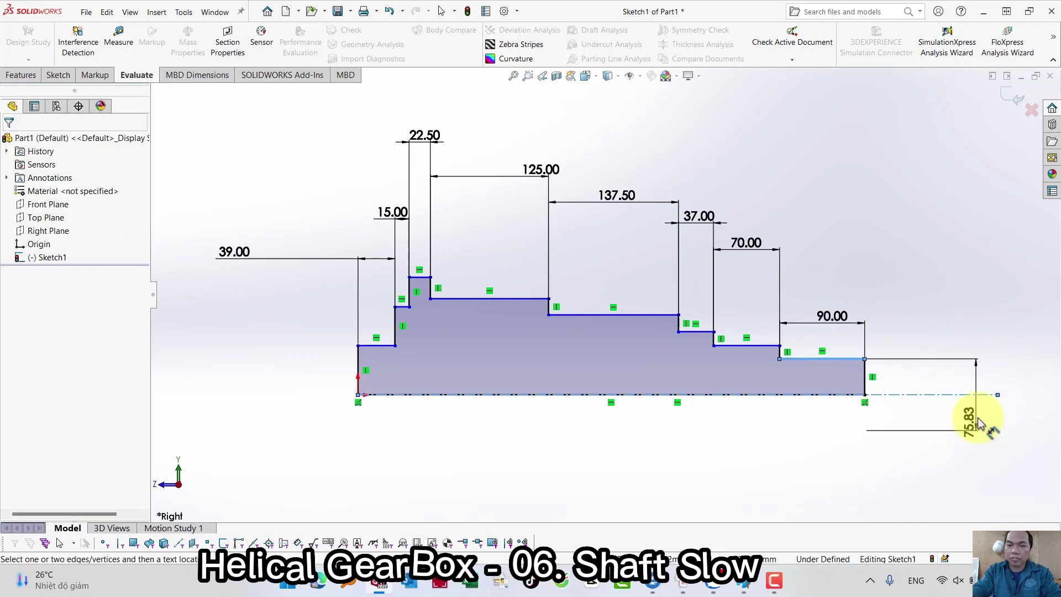
{"action": "type", "text": "65"}
{"action": "key", "text": "Return"}
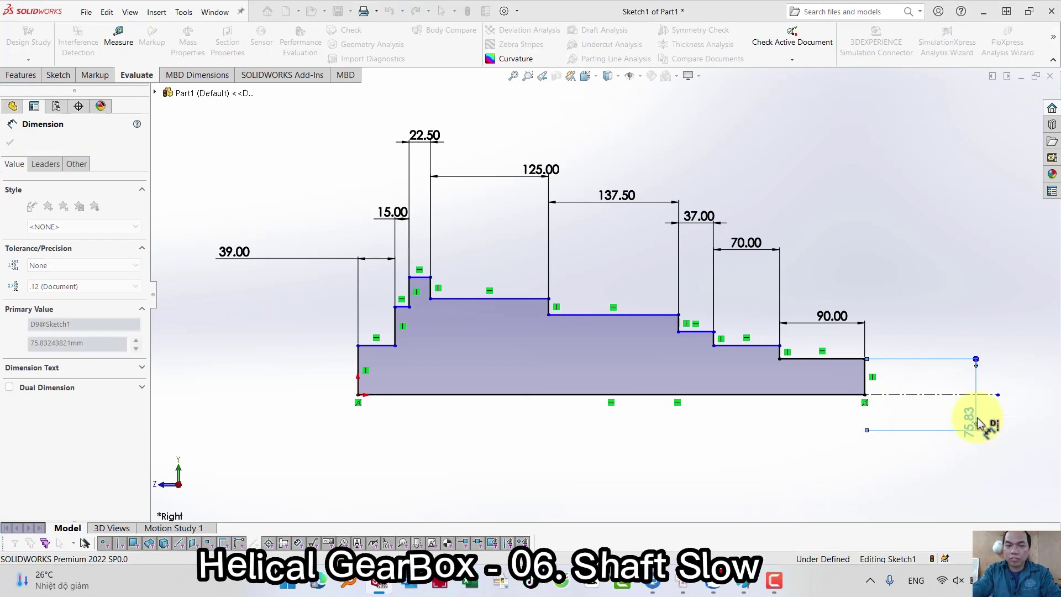
{"action": "left_click", "coordinate": [961, 319]}
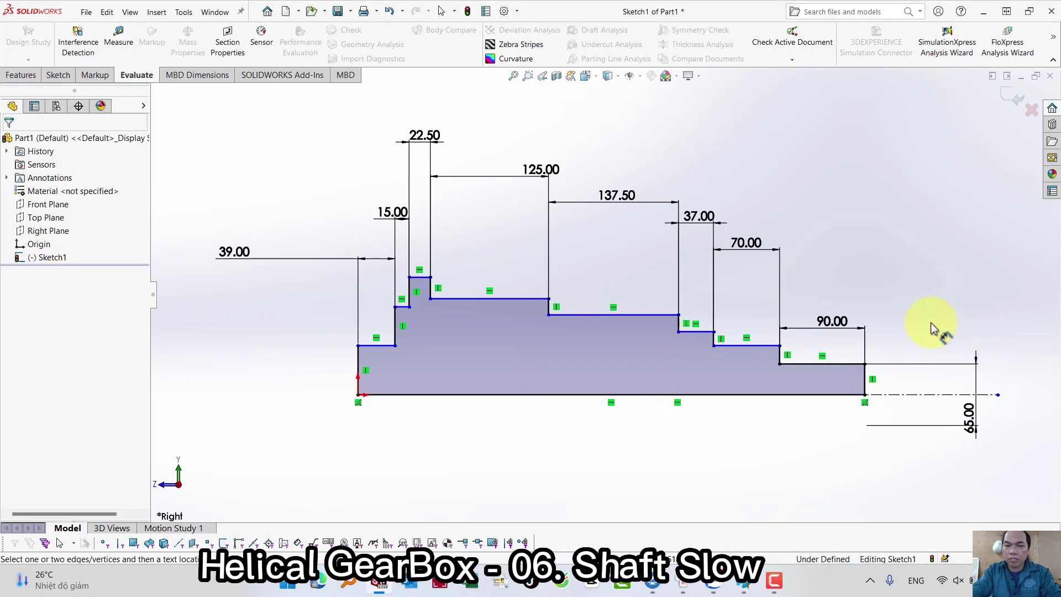
- Dimension the 70 mm long step to a 70 mm diameter about the centerline
{"action": "left_click", "coordinate": [764, 347]}
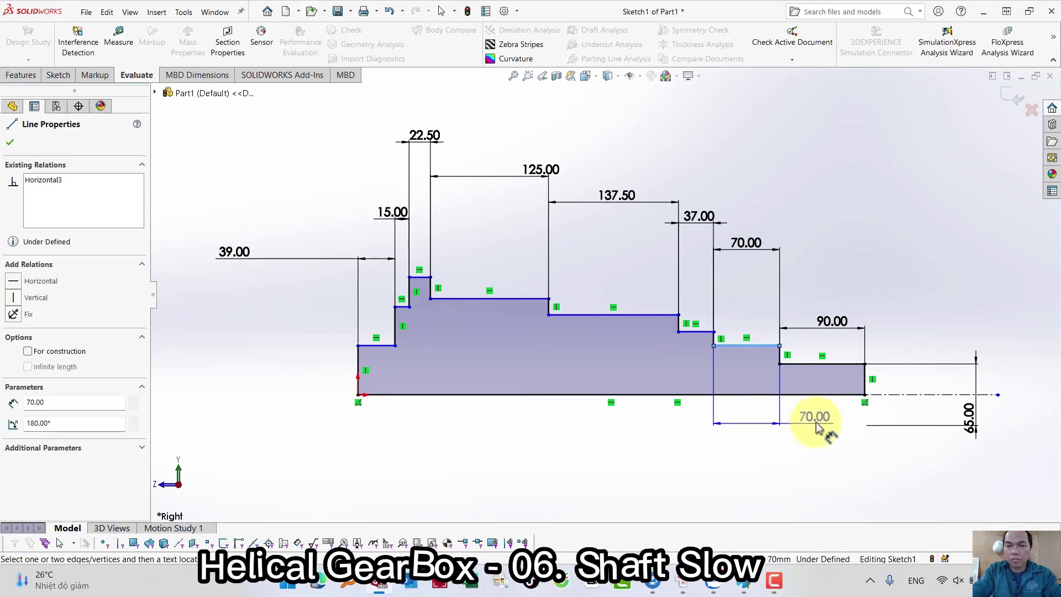
{"action": "left_click", "coordinate": [907, 395]}
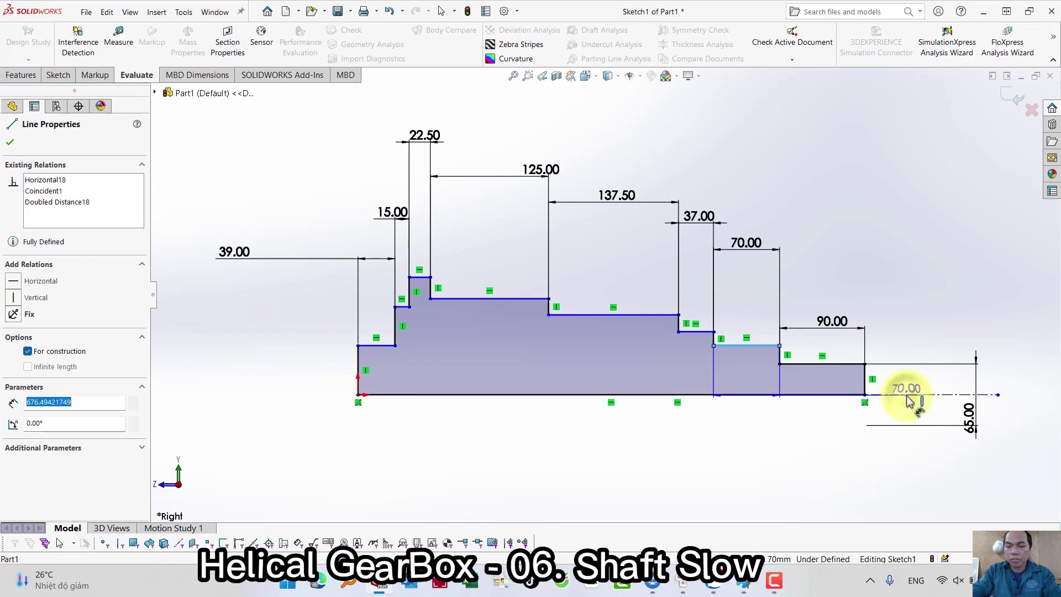
{"action": "left_click", "coordinate": [837, 422]}
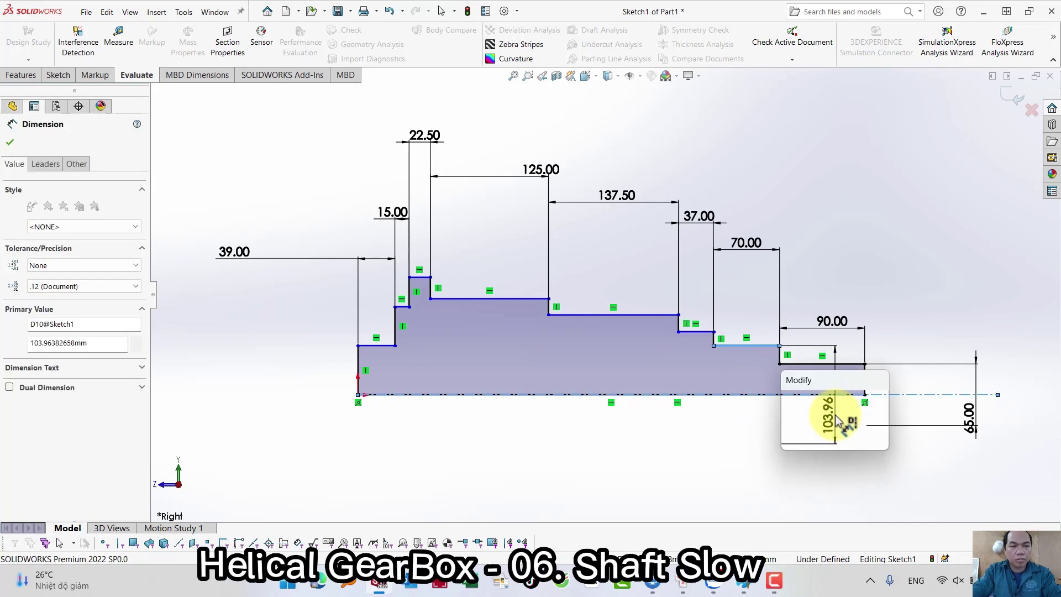
{"action": "type", "text": "70"}
{"action": "key", "text": "Return"}
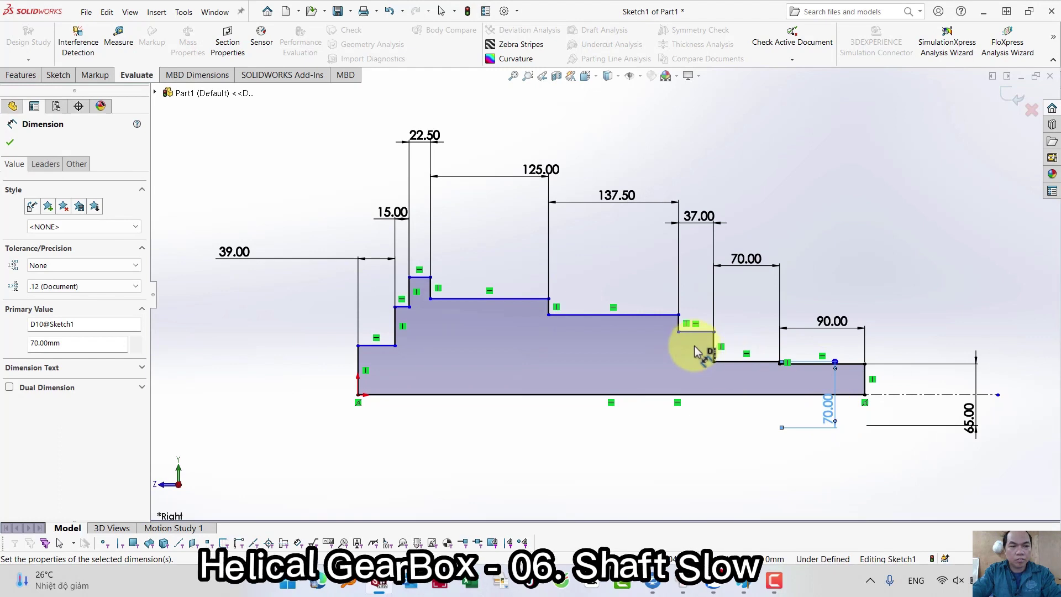
- Dimension the 37 mm long step to an 85 mm diameter and the 137.5 mm section to a 90 mm diameter about the centerline
{"action": "left_click", "coordinate": [698, 333]}
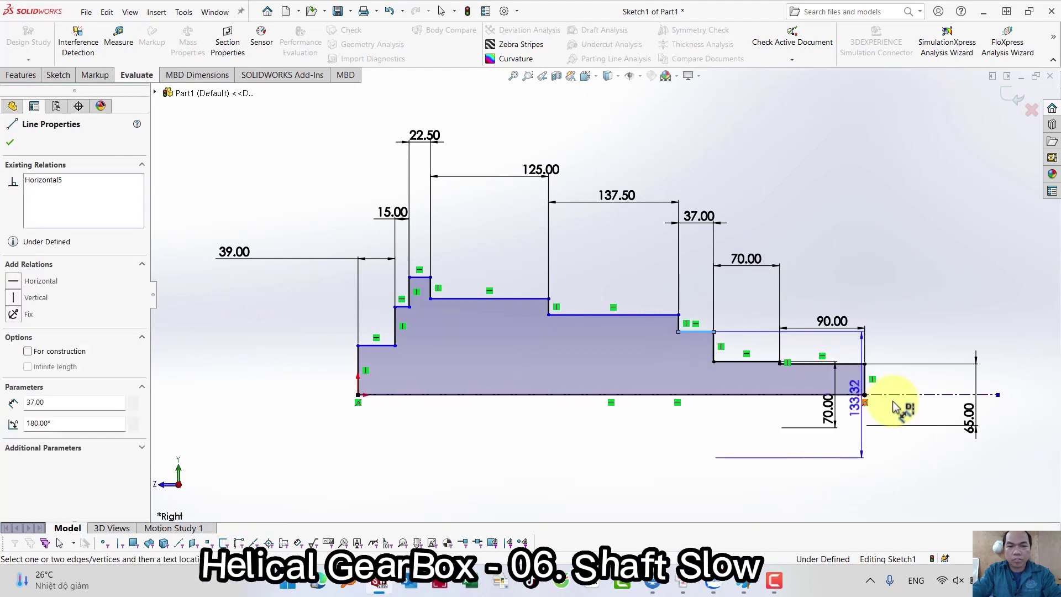
{"action": "left_click", "coordinate": [881, 395]}
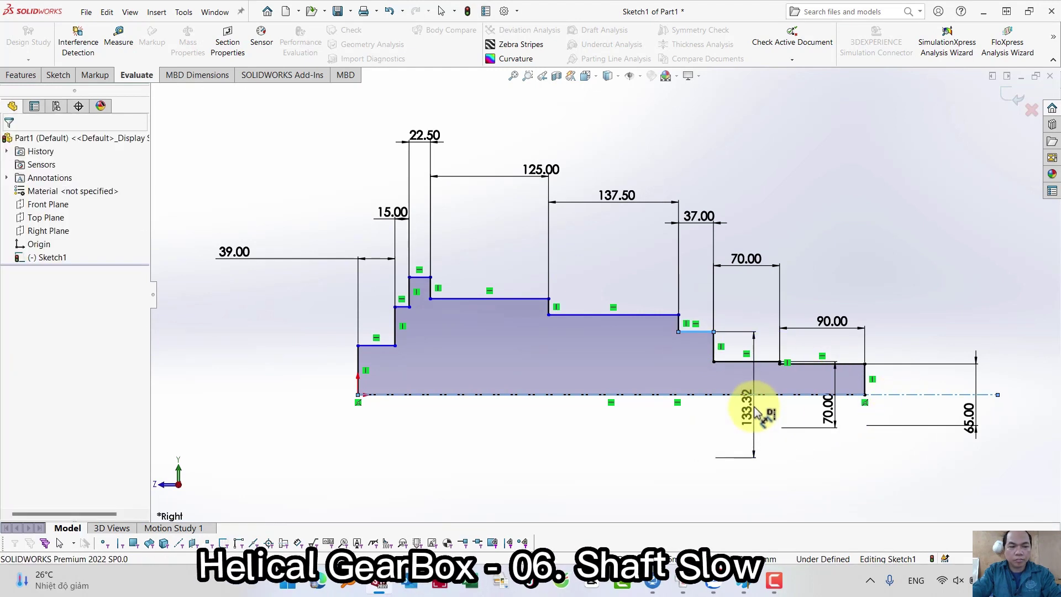
{"action": "left_click", "coordinate": [757, 412]}
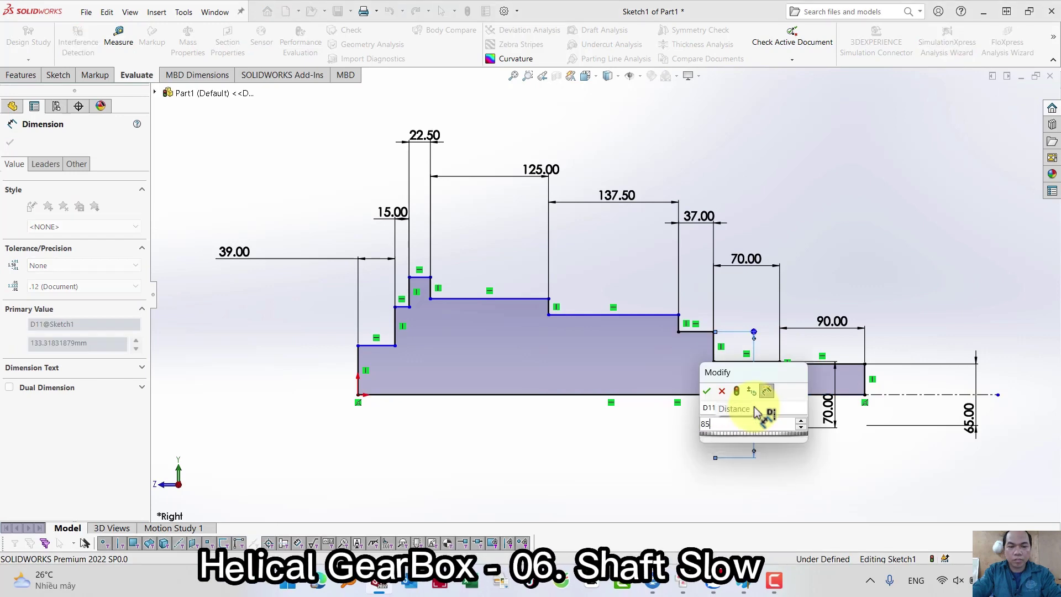
{"action": "key", "text": "Return"}
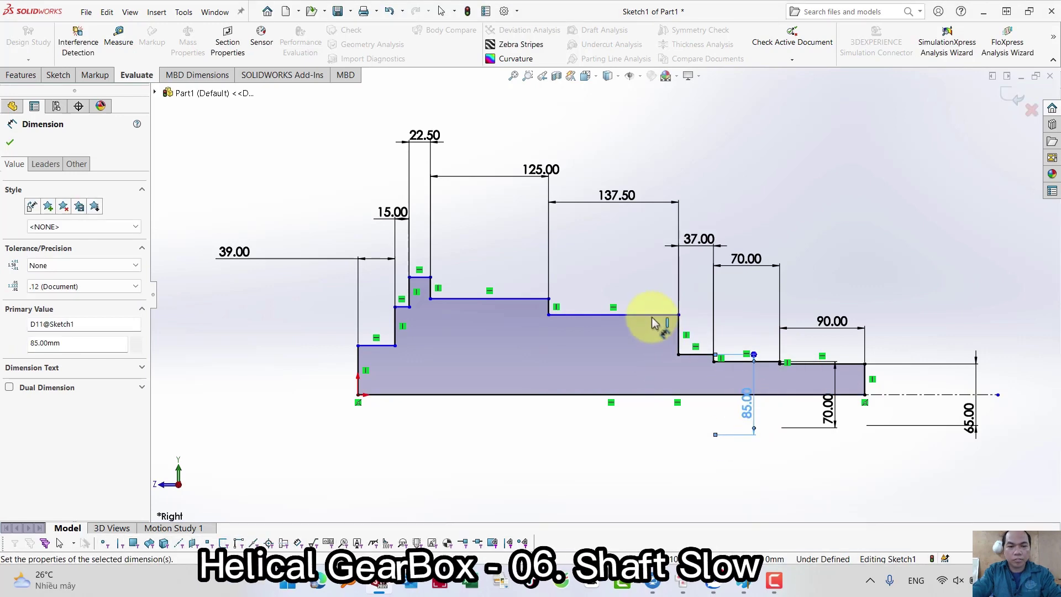
{"action": "left_click", "coordinate": [655, 315]}
{"action": "left_click", "coordinate": [675, 394]}
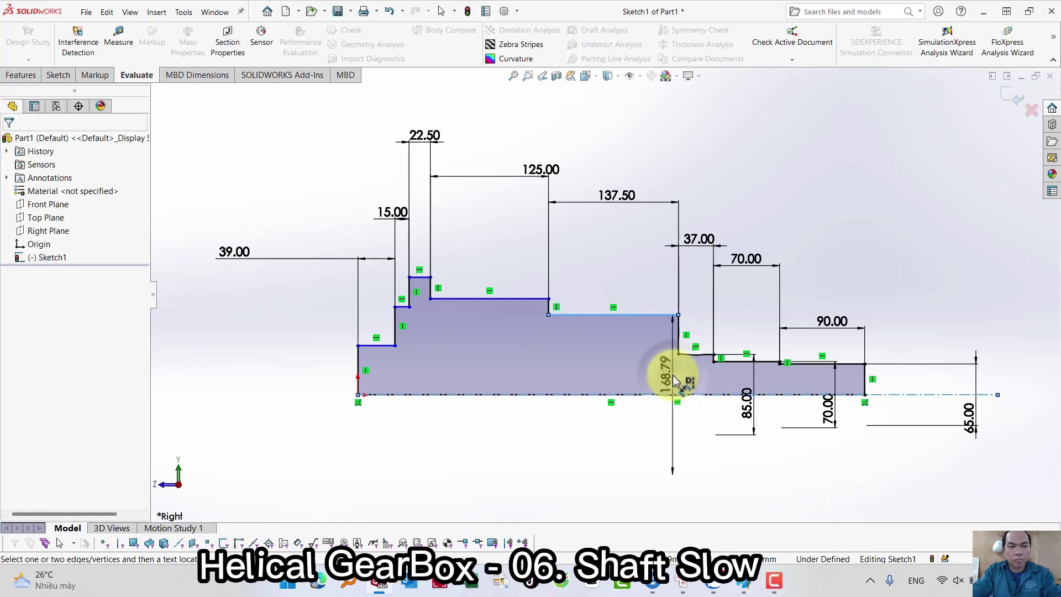
{"action": "left_click", "coordinate": [673, 378]}
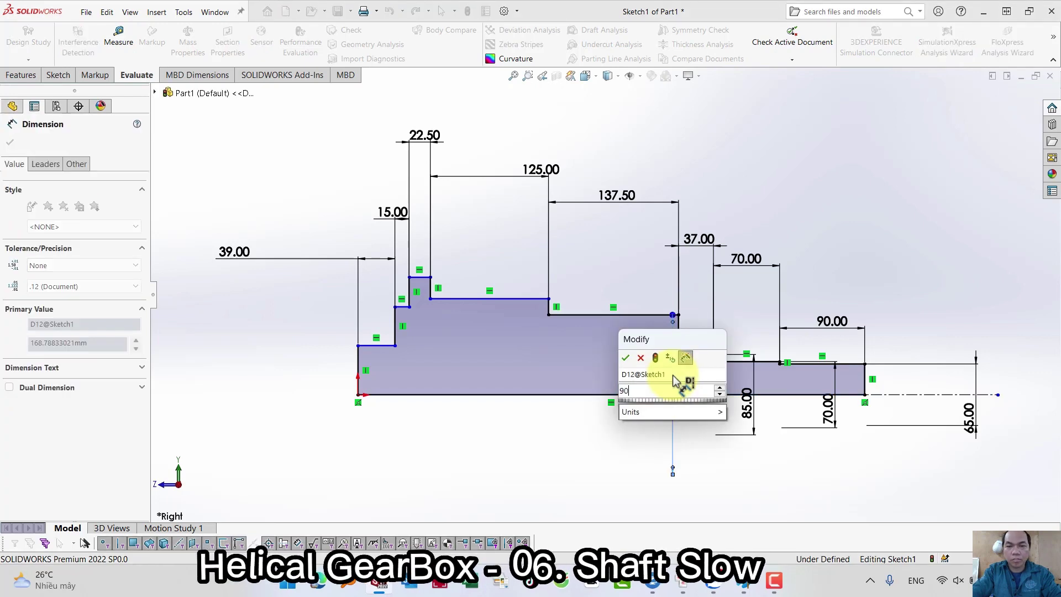
{"action": "key", "text": "Return"}
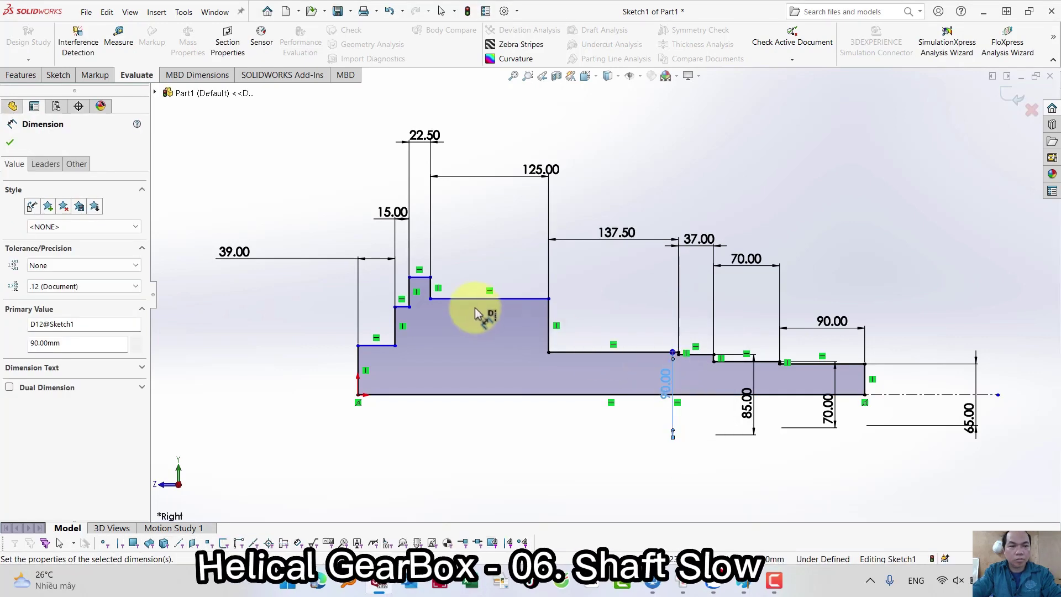
- Dimension the 125 mm long section to a 110 mm diameter about the centerline
{"action": "left_click", "coordinate": [482, 300]}
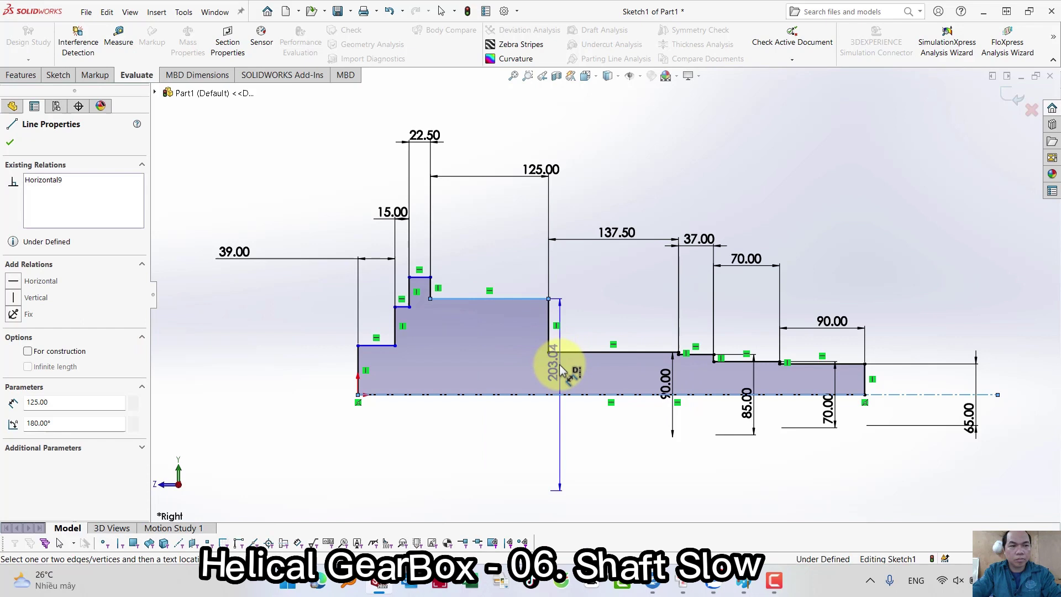
{"action": "left_click", "coordinate": [517, 394]}
{"action": "left_click", "coordinate": [520, 382]}
{"action": "type", "text": "110"}
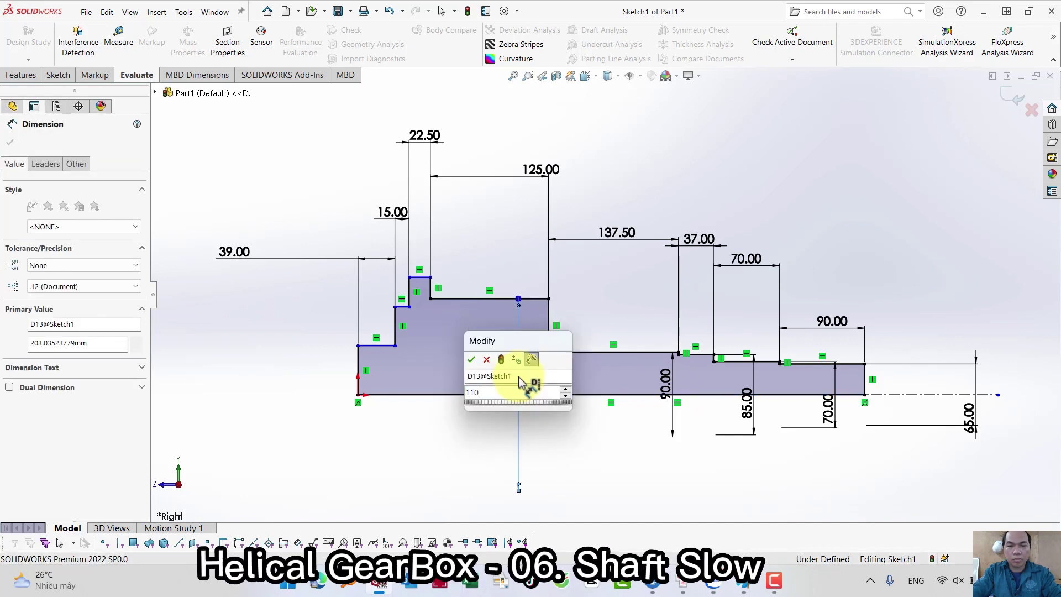
{"action": "key", "text": "Return"}
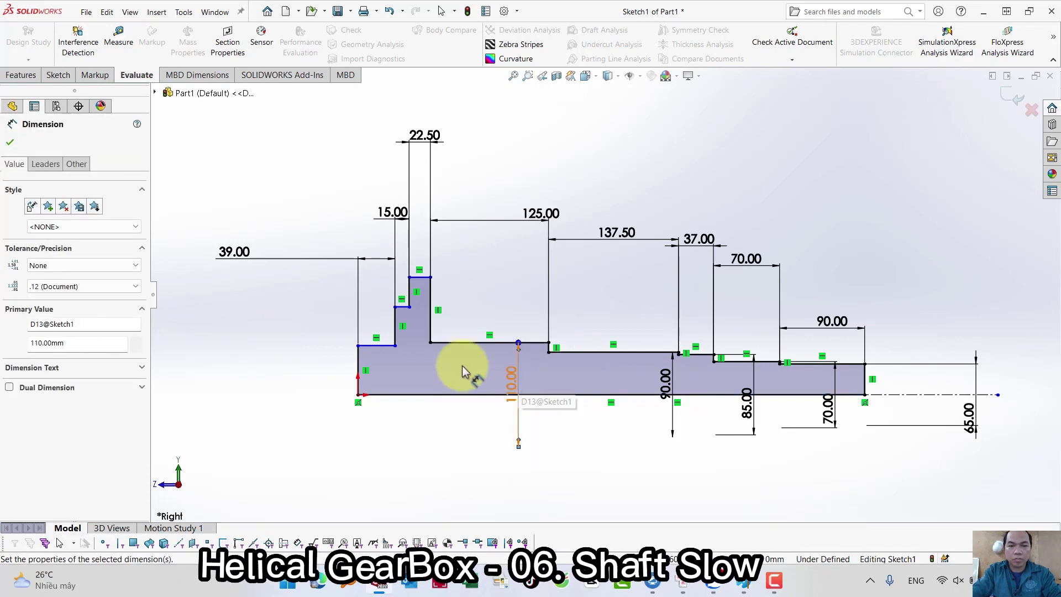
- Dimension the 22.5 mm wide collar to an 85 mm diameter about the centerline
{"action": "left_click", "coordinate": [423, 283]}
{"action": "left_click", "coordinate": [445, 394]}
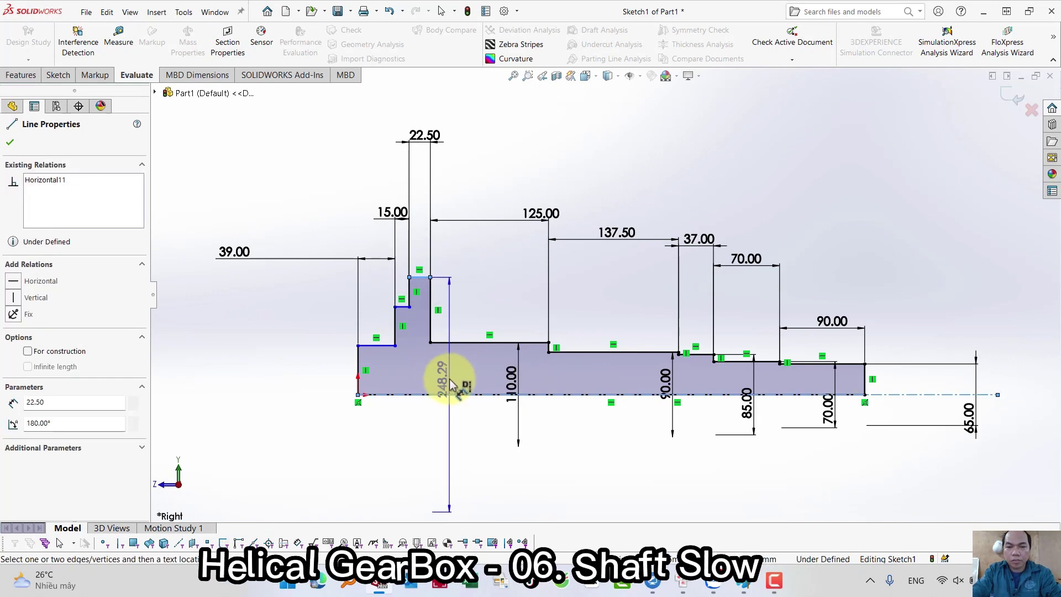
{"action": "left_click", "coordinate": [450, 384]}
{"action": "type", "text": "85"}
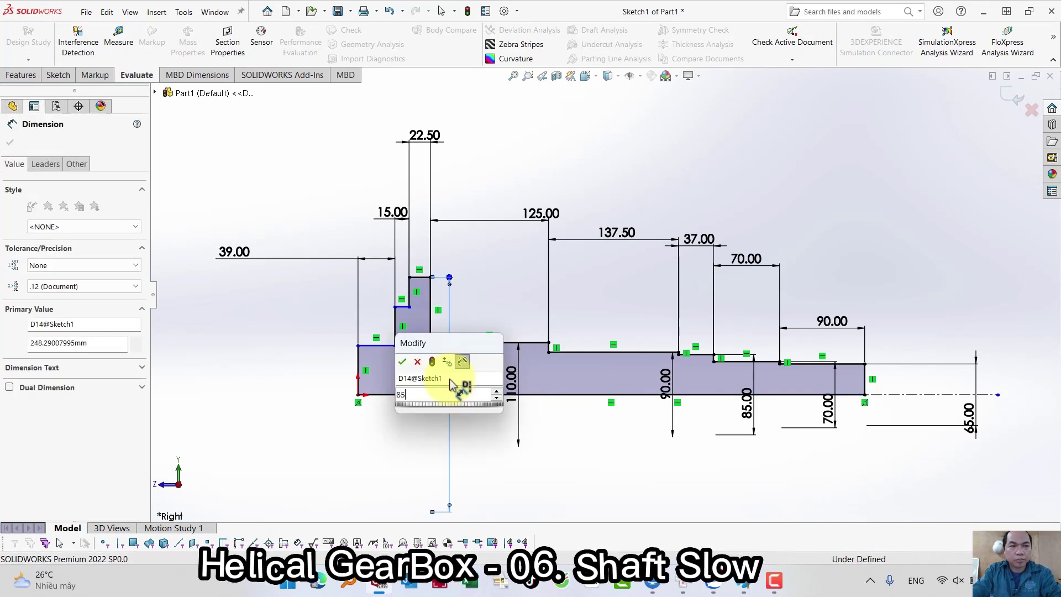
{"action": "key", "text": "Return"}
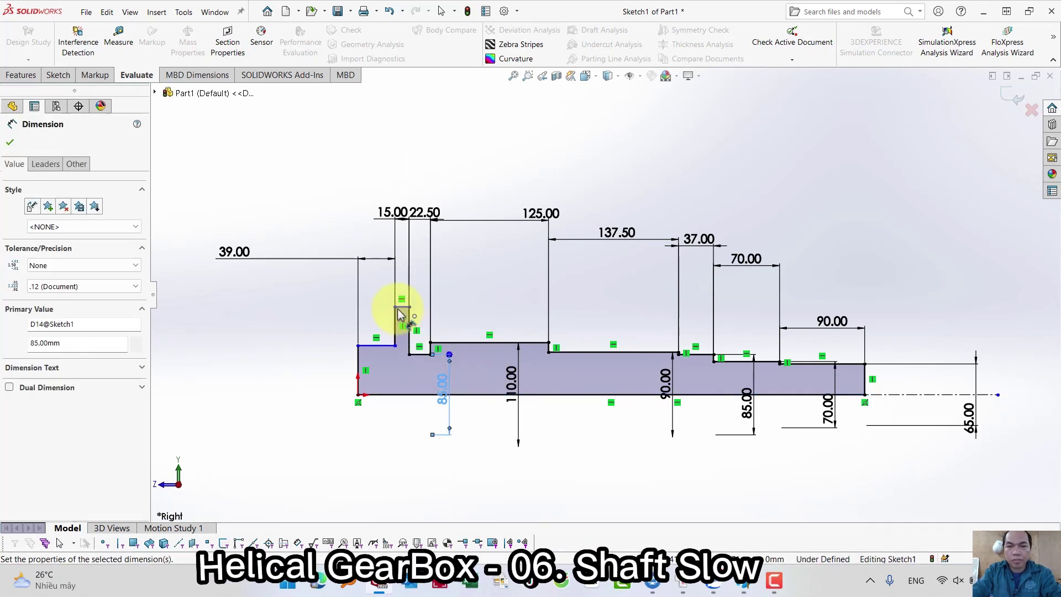
- Dimension the 15 mm long shoulder to a 75 mm diameter about the centerline and finish dimensioning
{"action": "left_click", "coordinate": [401, 307]}
{"action": "left_click", "coordinate": [392, 394]}
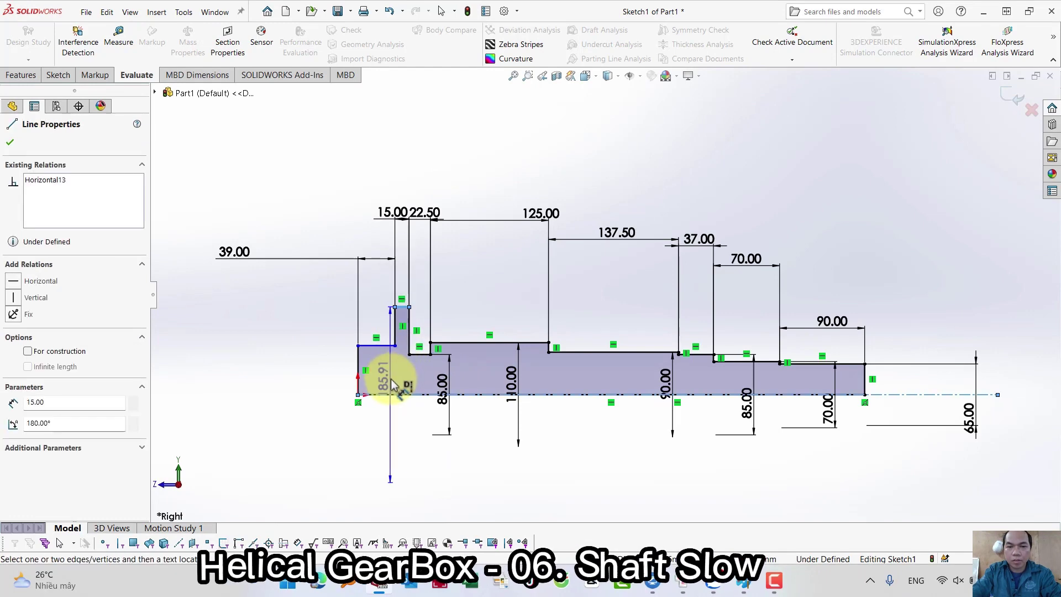
{"action": "left_click", "coordinate": [392, 384]}
{"action": "type", "text": "75"}
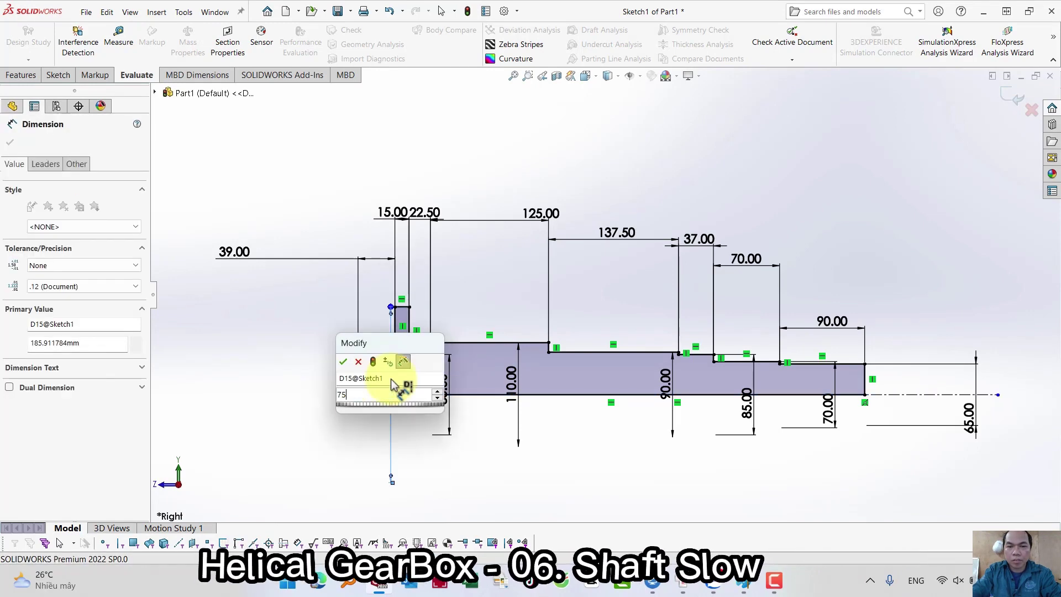
{"action": "key", "text": "Return"}
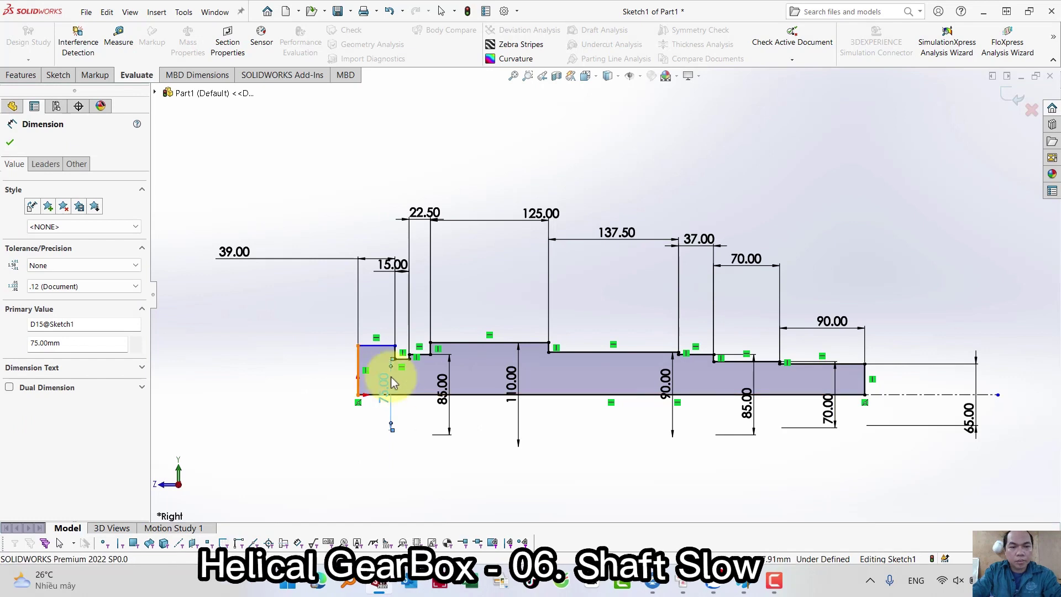
{"action": "key", "text": "Escape"}
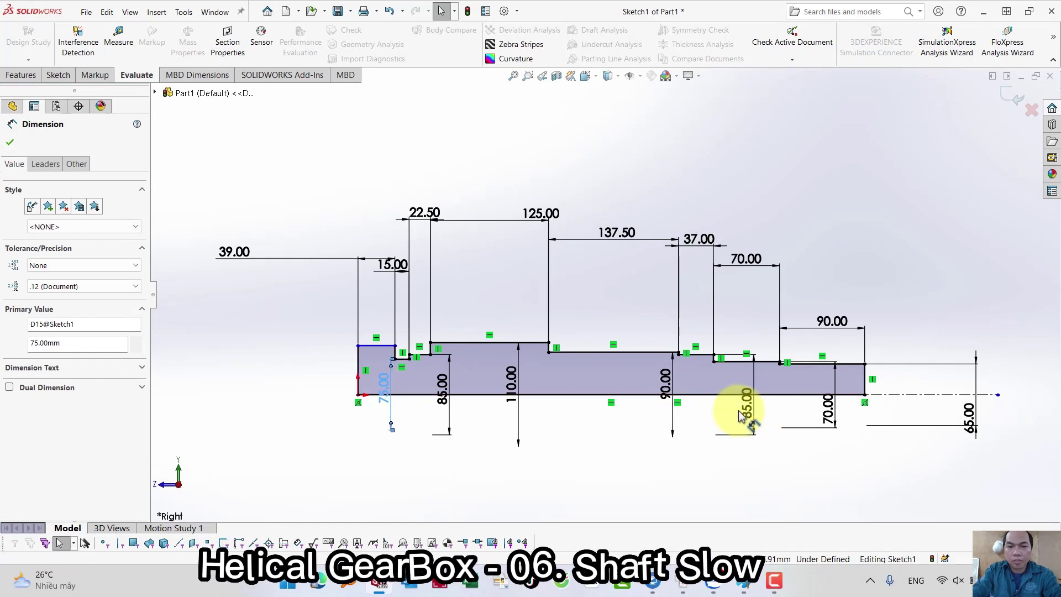
- Change the 37 mm long step's diameter to 75 mm and the 137.5 mm section's diameter to 85 mm
{"action": "double_click", "coordinate": [740, 413]}
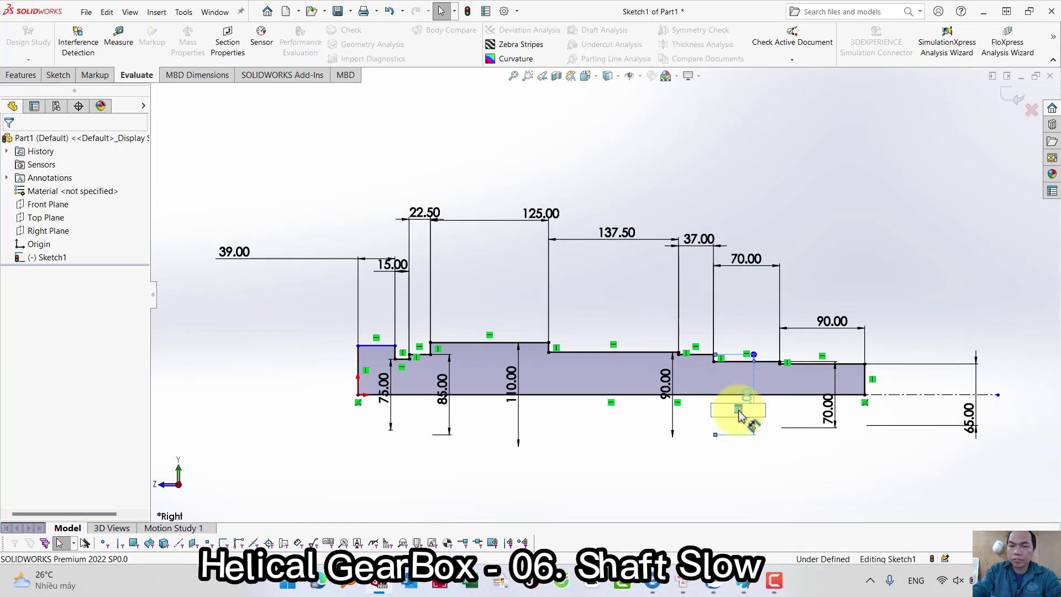
{"action": "type", "text": "75"}
{"action": "key", "text": "Return"}
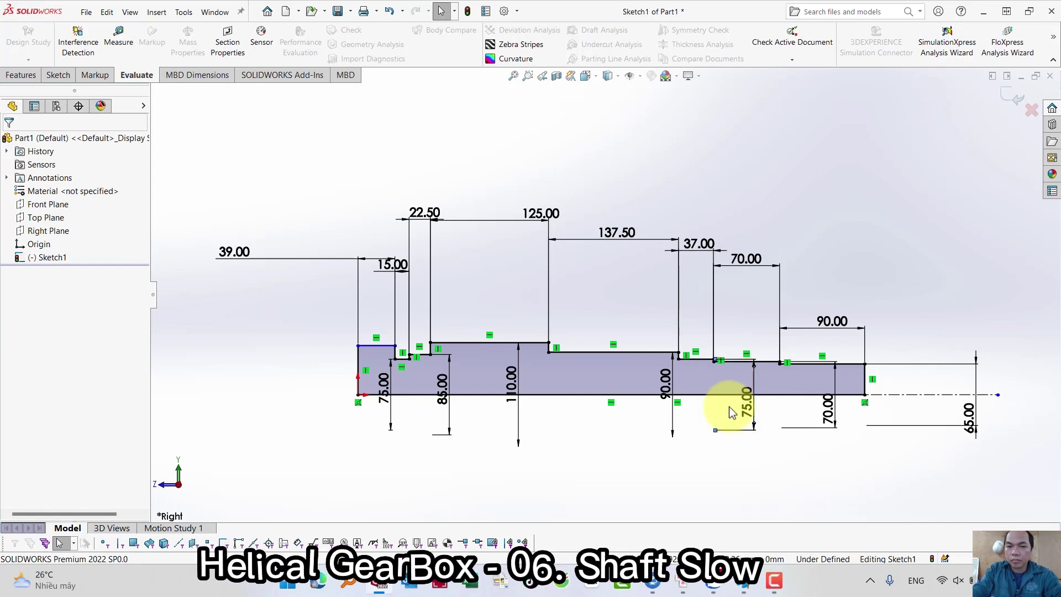
{"action": "double_click", "coordinate": [668, 388]}
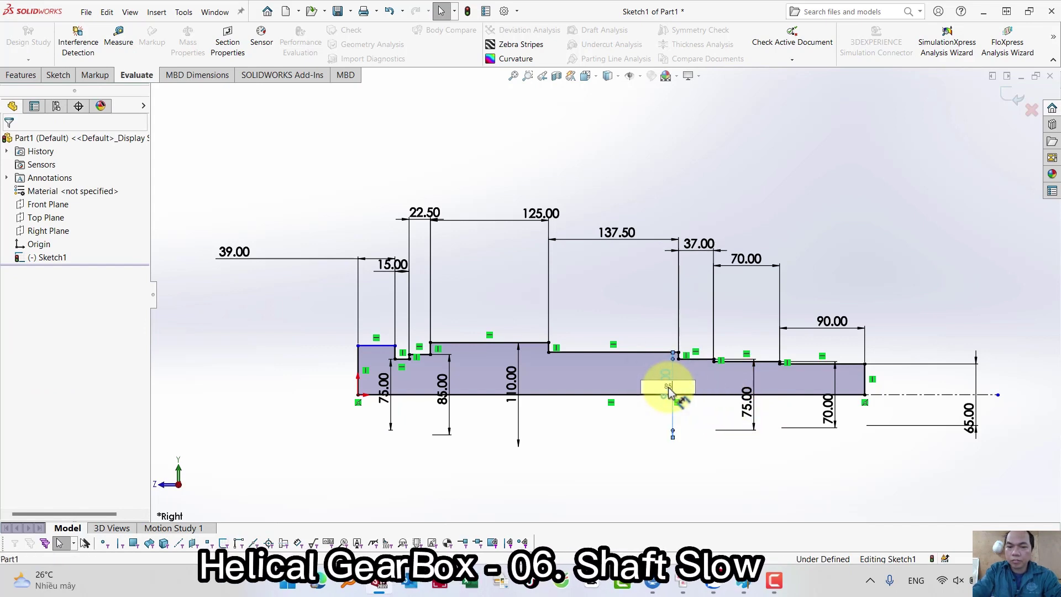
{"action": "type", "text": "85"}
{"action": "key", "text": "Return"}
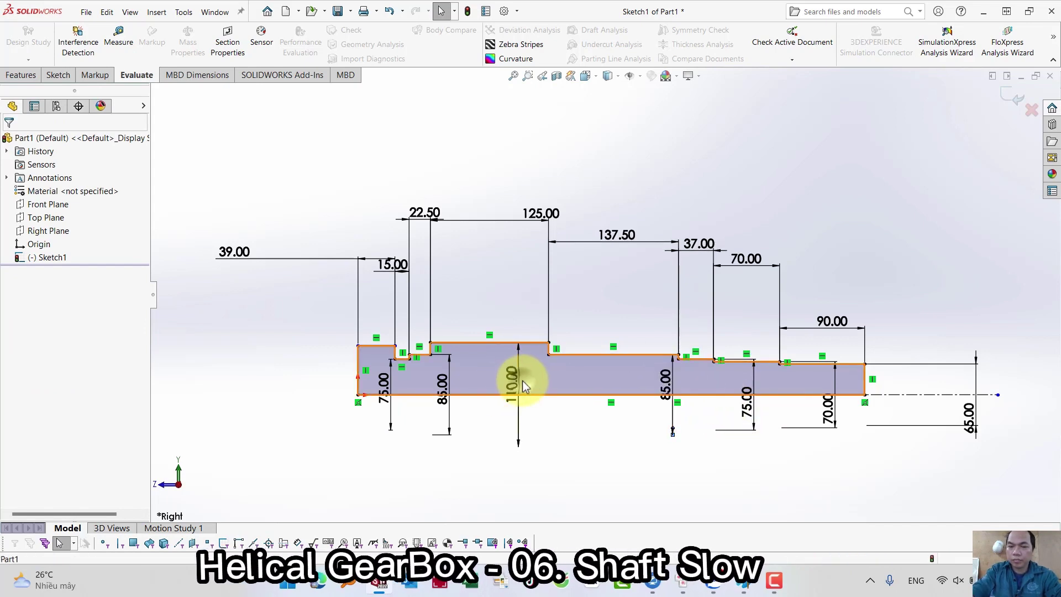
- Change the 125 mm long section's diameter to 90 mm
{"action": "double_click", "coordinate": [515, 384]}
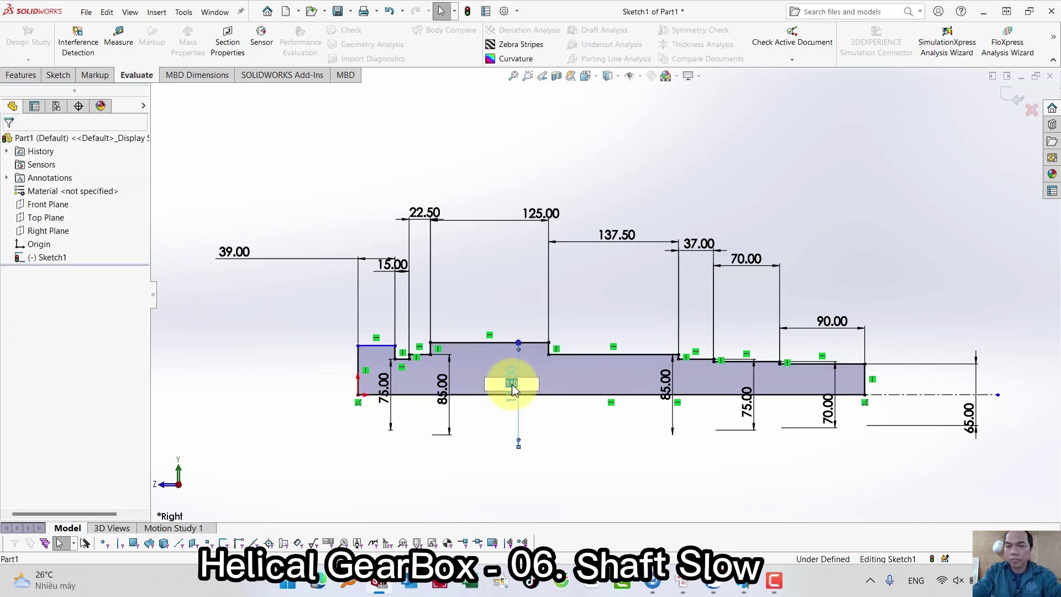
{"action": "type", "text": "90"}
{"action": "key", "text": "Return"}
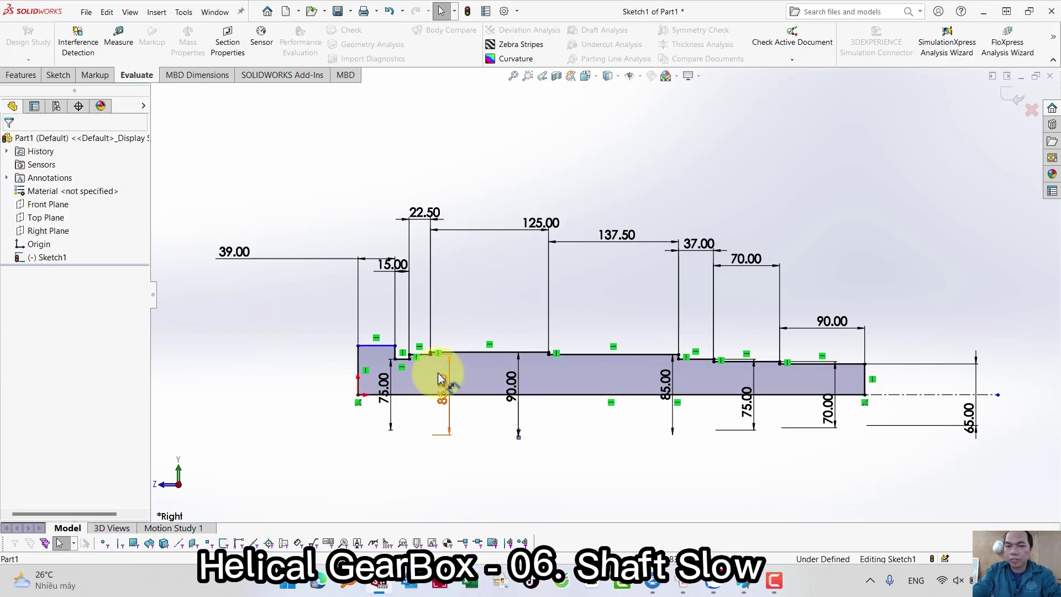
- Change the 22.5 mm wide collar's diameter to 110 mm and the 15 mm long shoulder's diameter to 85 mm
{"action": "double_click", "coordinate": [453, 380]}
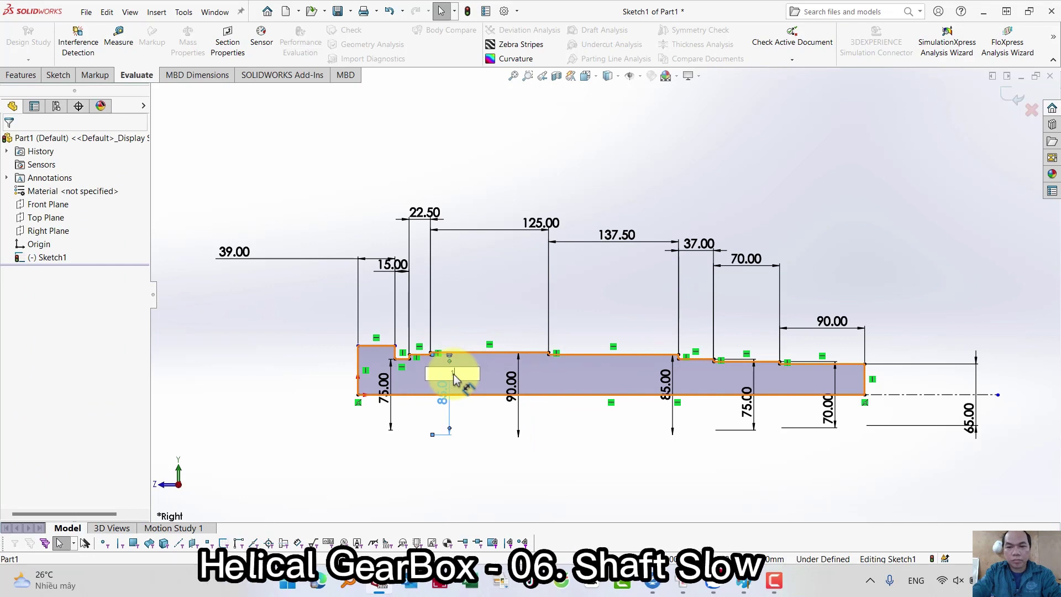
{"action": "key", "text": "Return"}
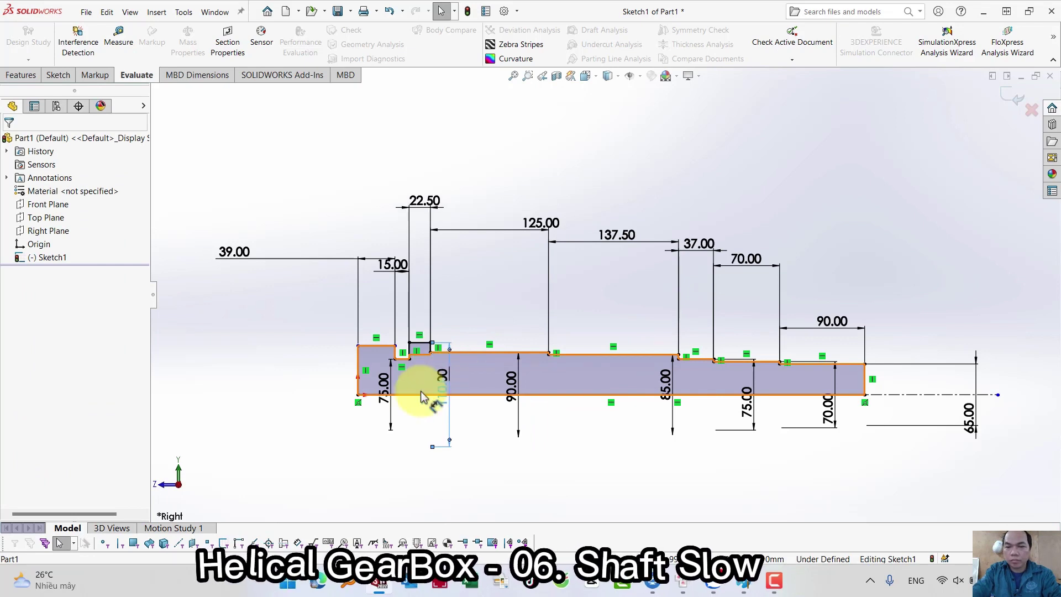
{"action": "left_click", "coordinate": [389, 385]}
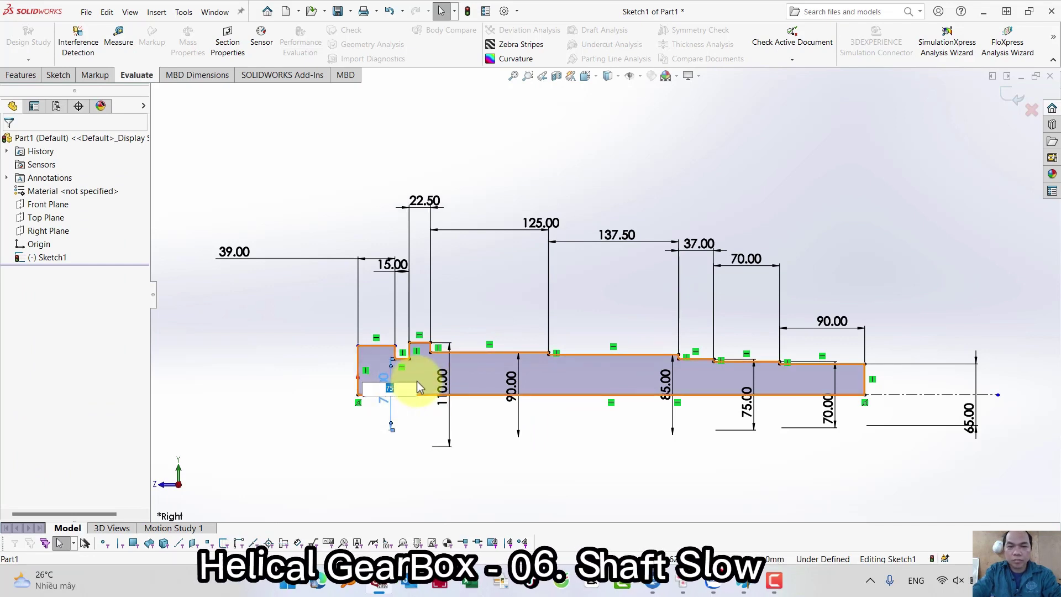
{"action": "type", "text": "85"}
{"action": "key", "text": "Return"}
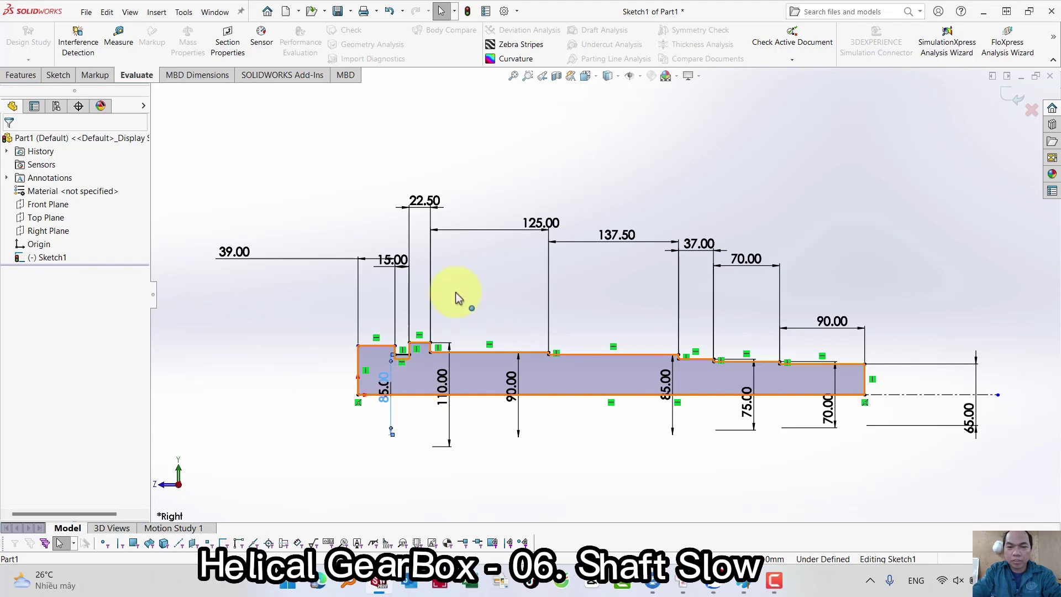
- Dimension the 39 mm long end section to a 75 mm diameter about the centerline
{"action": "key", "text": "s"}
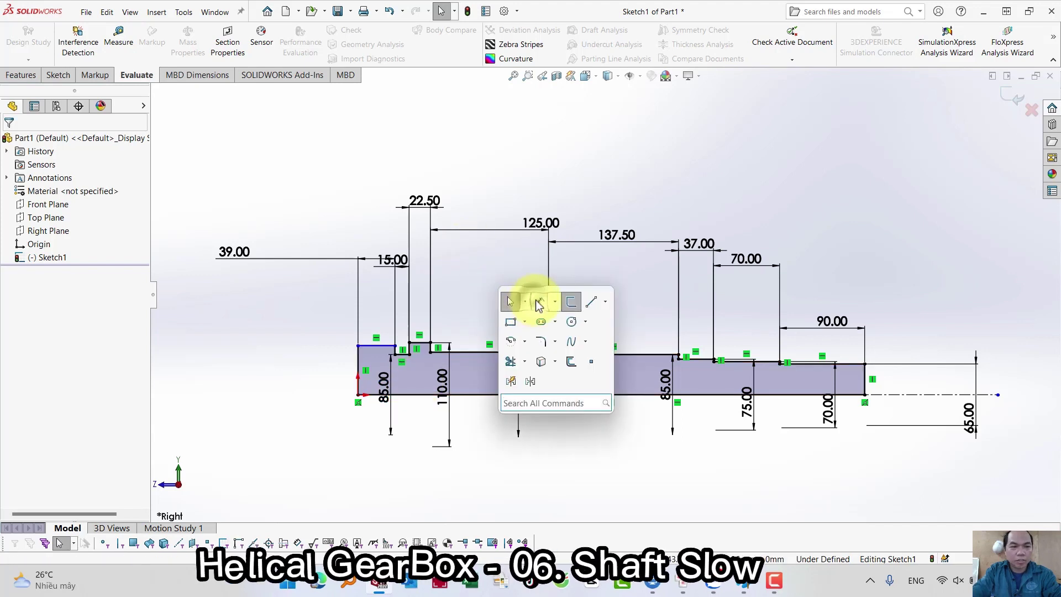
{"action": "left_click", "coordinate": [539, 304]}
{"action": "left_click", "coordinate": [379, 352]}
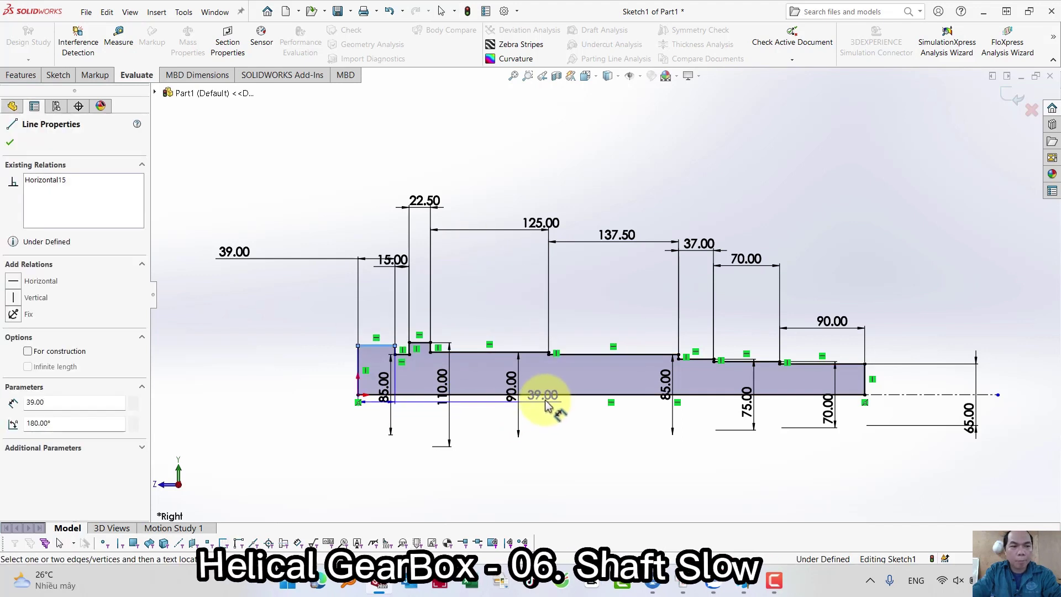
{"action": "left_click", "coordinate": [940, 395]}
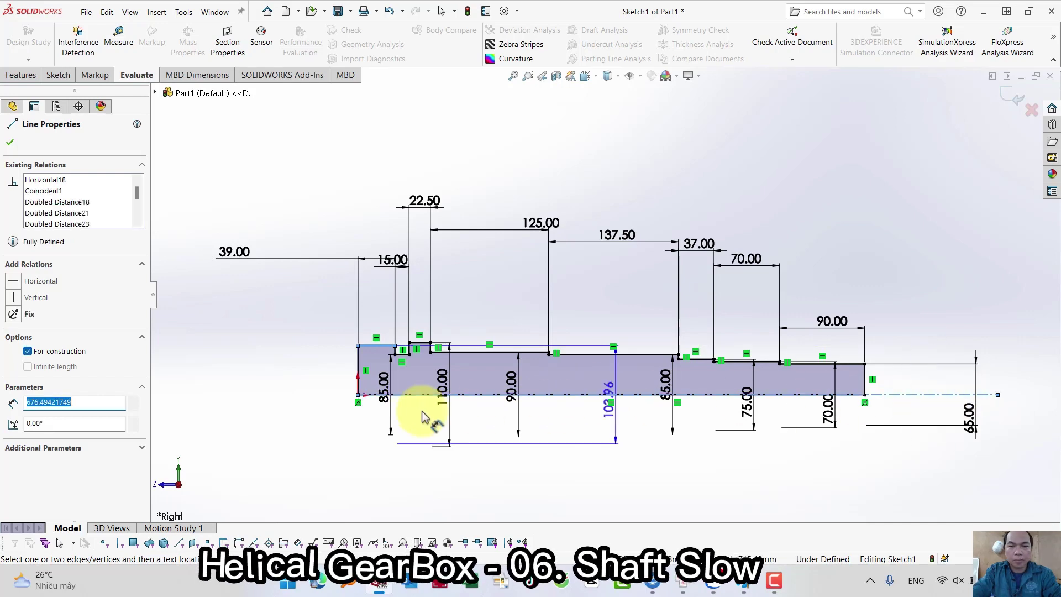
{"action": "left_click", "coordinate": [319, 415]}
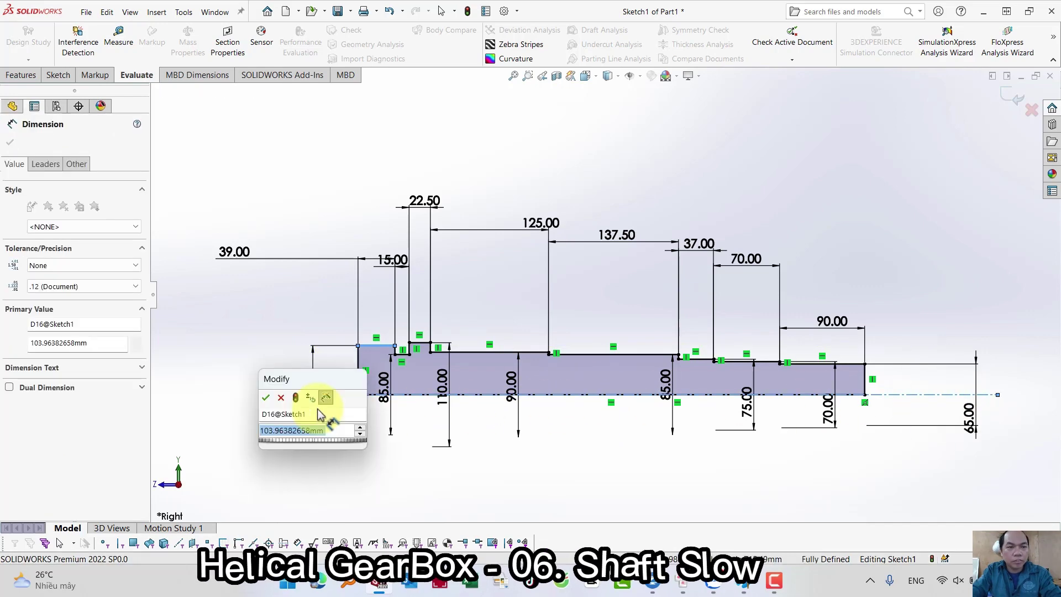
{"action": "type", "text": "75"}
{"action": "key", "text": "Return"}
{"action": "left_click", "coordinate": [463, 314]}
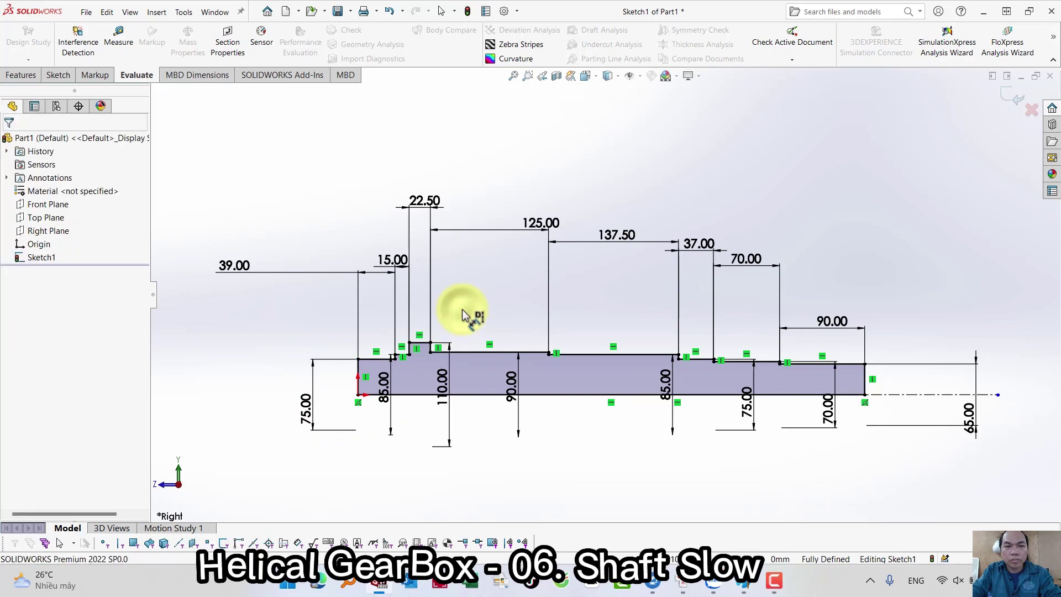
- Exit the profile sketch and revolve it 360 degrees about the centerline into a solid shaft
{"action": "key", "text": "s"}
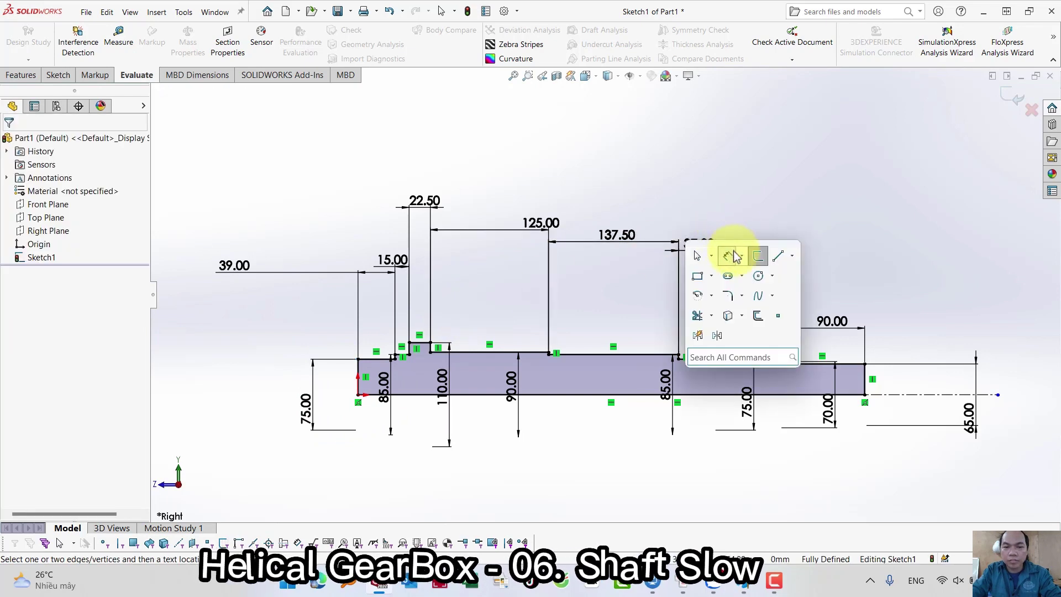
{"action": "left_click", "coordinate": [758, 257]}
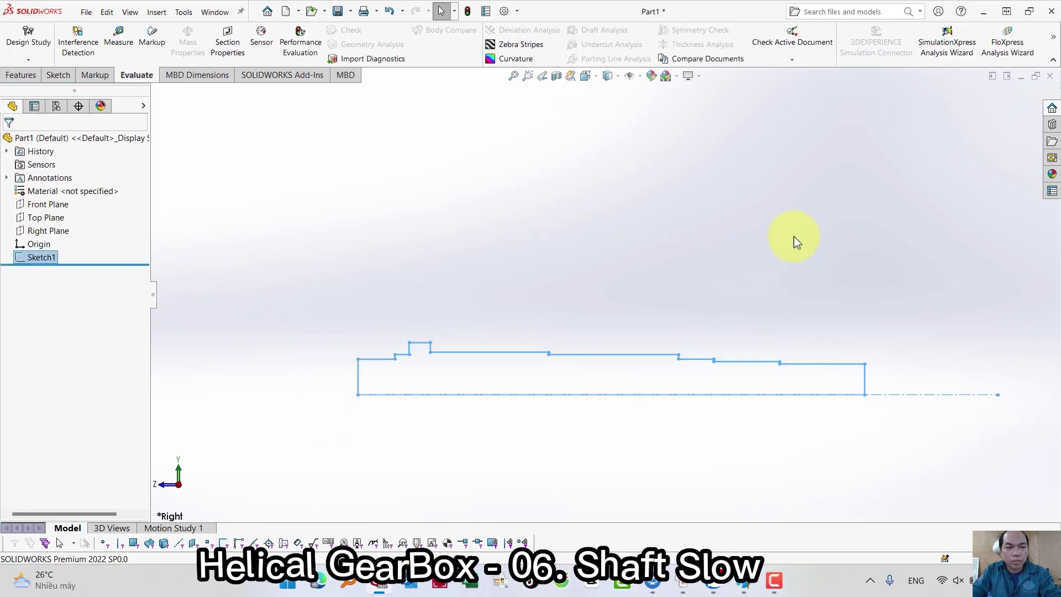
{"action": "key", "text": "s"}
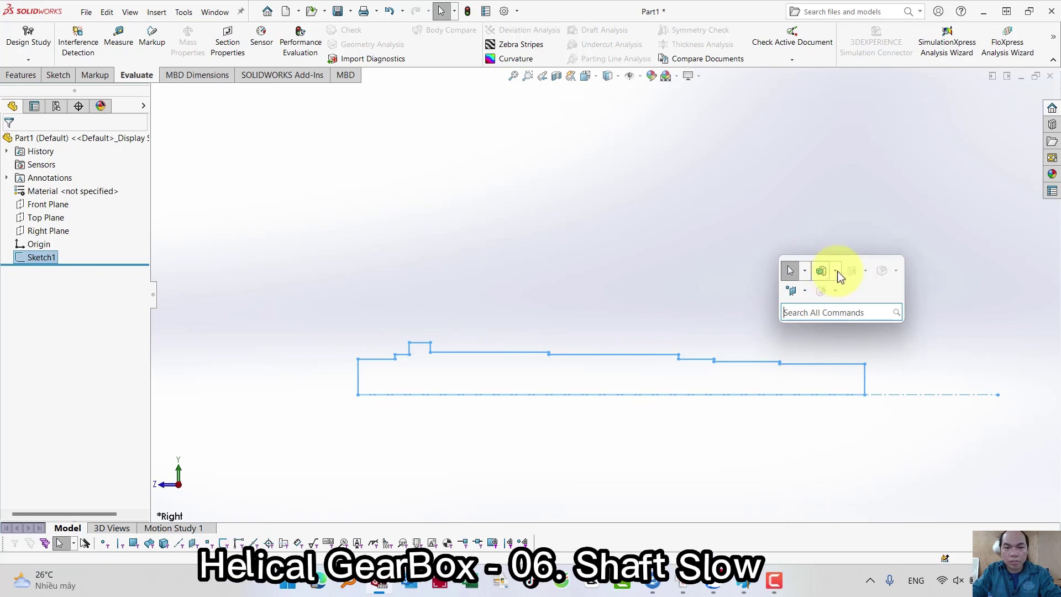
{"action": "left_click", "coordinate": [837, 271]}
{"action": "left_click", "coordinate": [838, 305]}
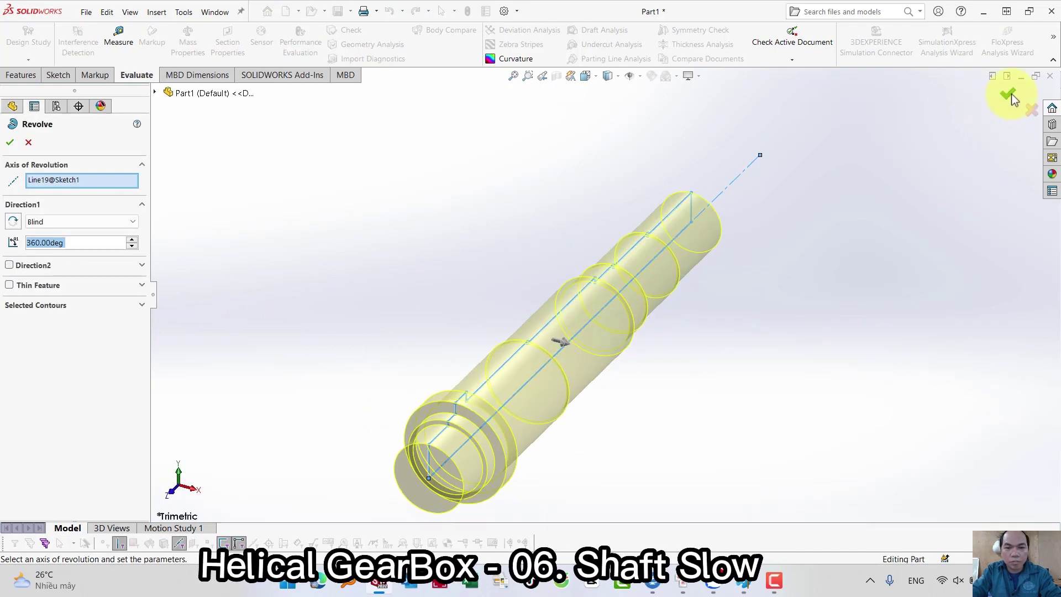
{"action": "left_click", "coordinate": [1011, 95]}
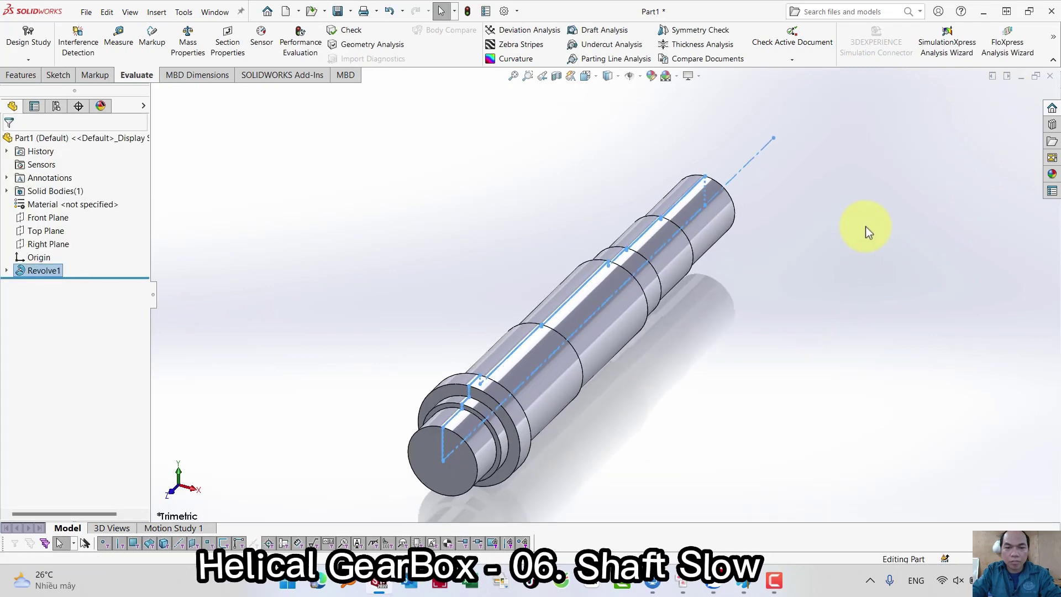
- Fillet the end face beside the collar and the outer edge of the shaft's opposite end with a 2 mm radius
{"action": "key", "text": "s"}
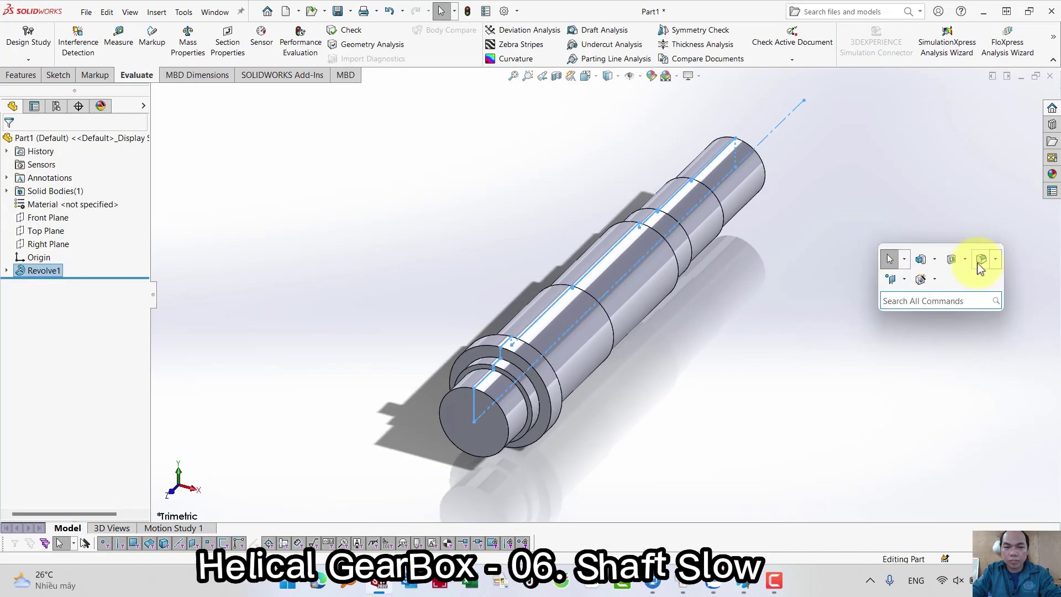
{"action": "left_click", "coordinate": [982, 260]}
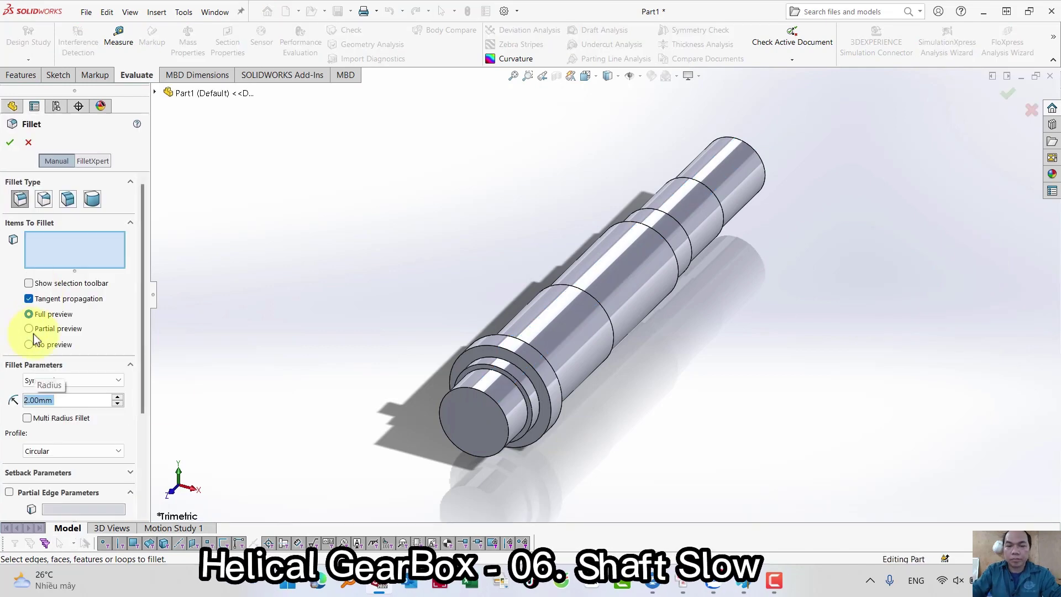
{"action": "left_click", "coordinate": [459, 433]}
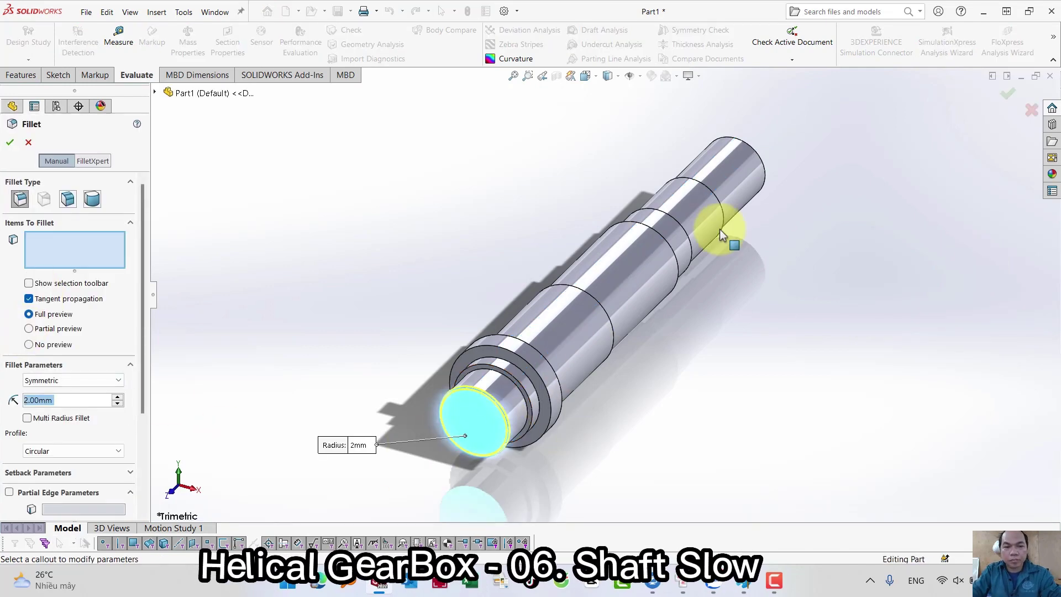
{"action": "left_click", "coordinate": [761, 158]}
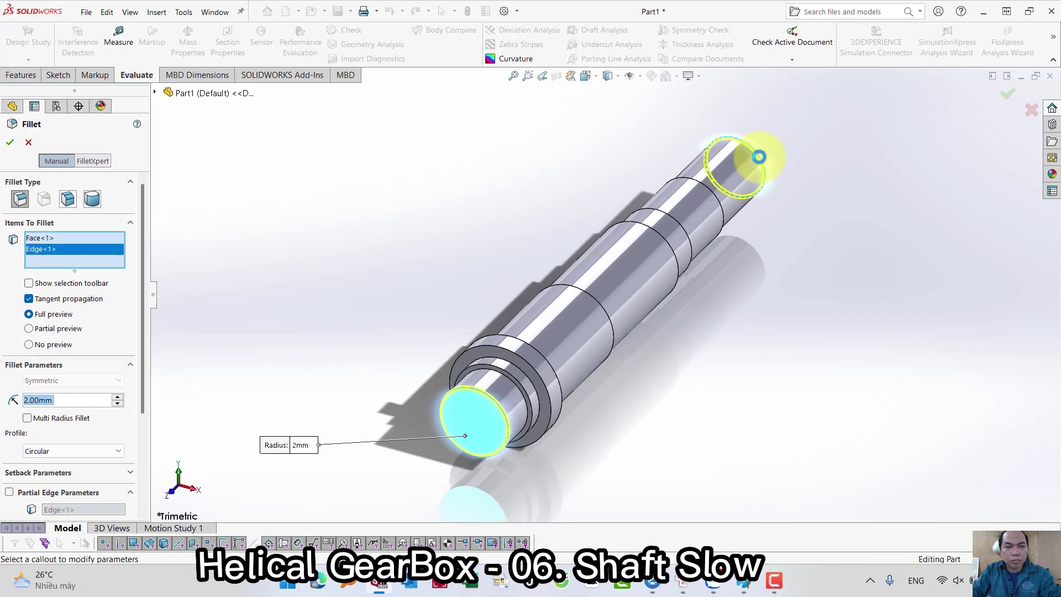
{"action": "right_click", "coordinate": [808, 242]}
{"action": "left_click", "coordinate": [813, 252]}
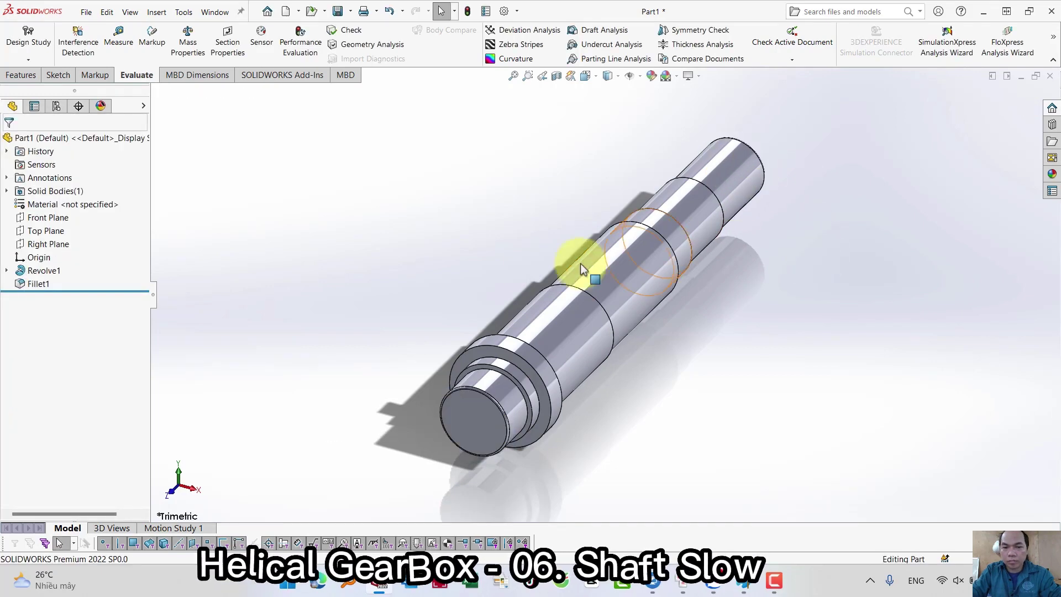
- Start a sketch on the Top Plane and draw an axial slot, about 54 mm between centers and 31 mm wide, on the 90 mm diameter section
{"action": "left_click", "coordinate": [47, 229]}
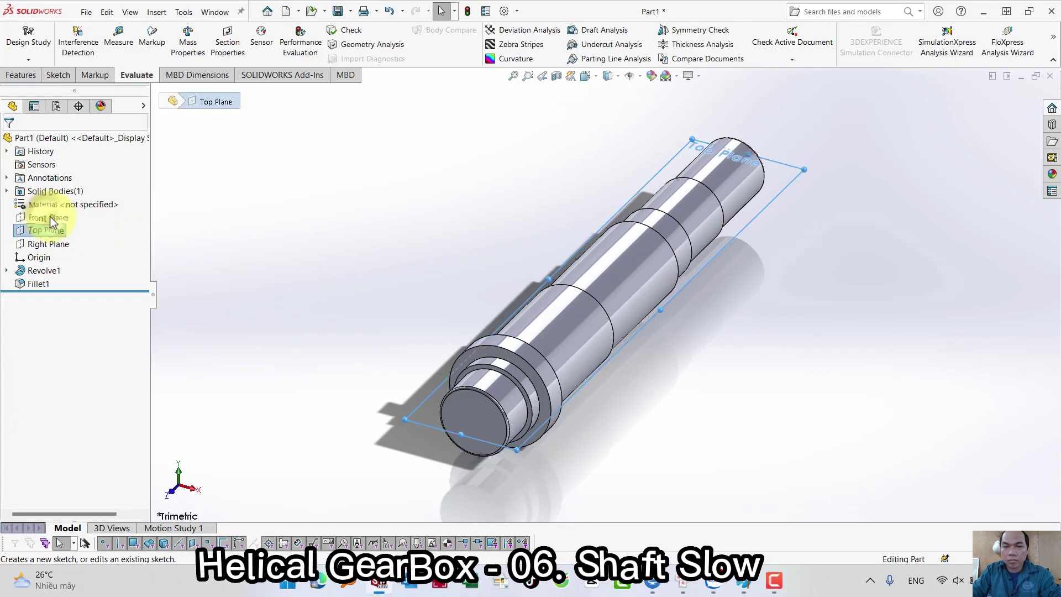
{"action": "left_click", "coordinate": [51, 214]}
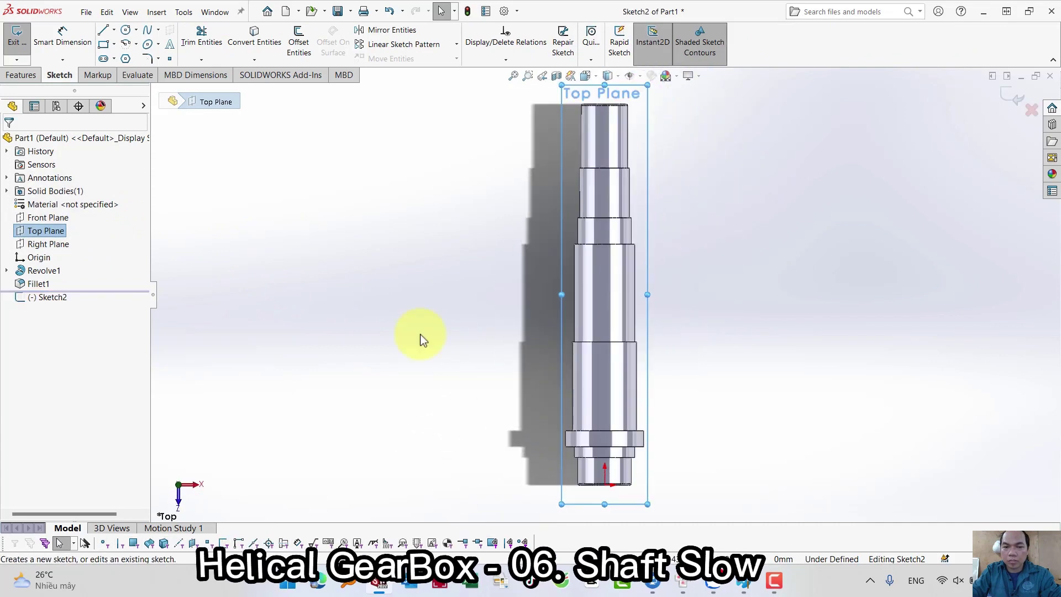
{"action": "left_click", "coordinate": [439, 347]}
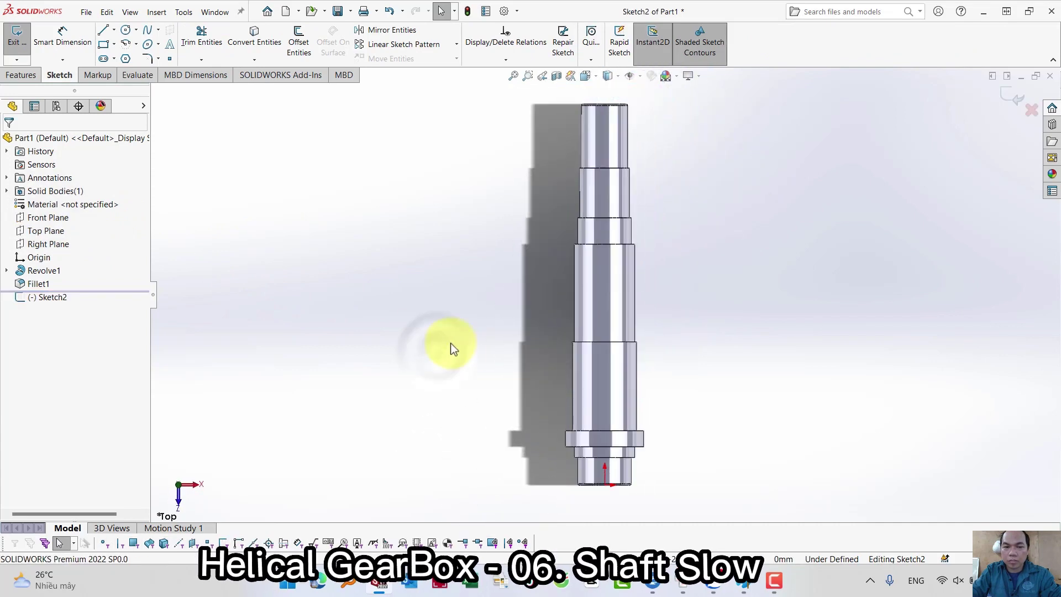
{"action": "left_click", "coordinate": [104, 59]}
{"action": "scroll", "coordinate": [608, 376], "scroll_direction": "down", "scroll_amount": 2}
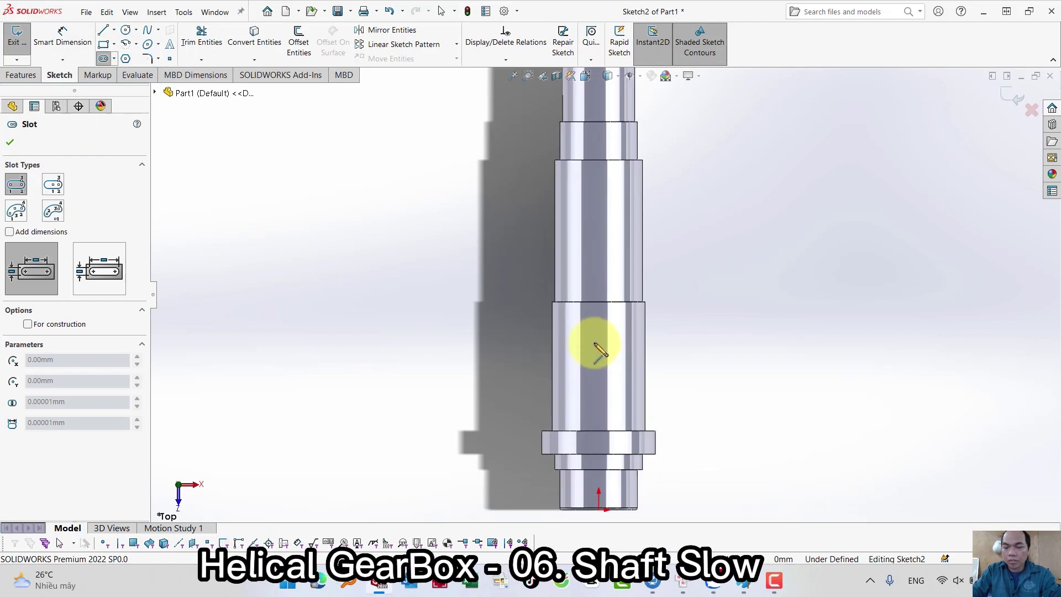
{"action": "left_click", "coordinate": [599, 339]}
{"action": "left_click", "coordinate": [599, 393]}
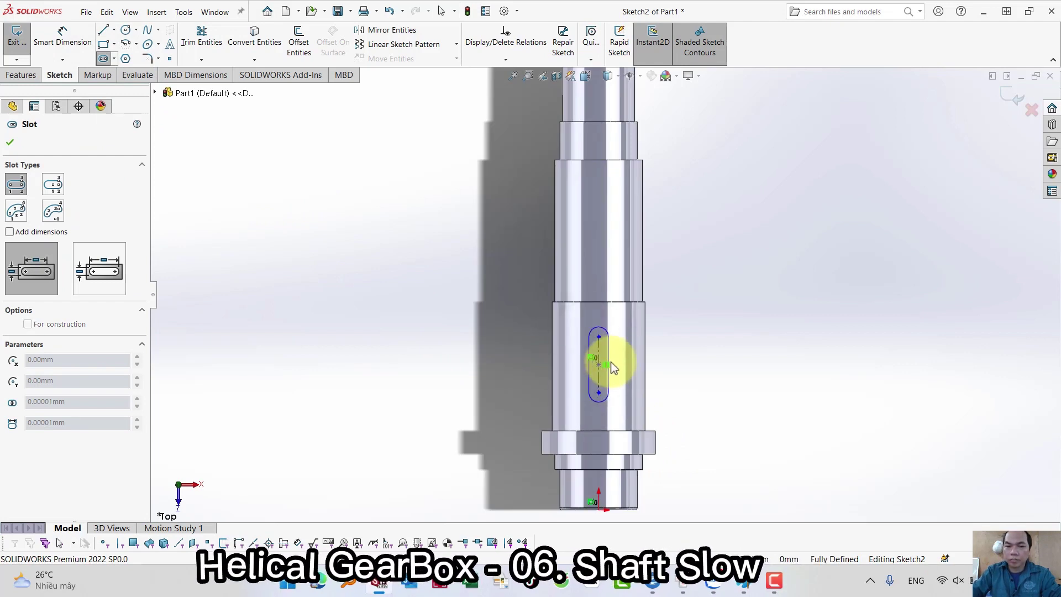
{"action": "left_click", "coordinate": [616, 365]}
- Dimension the slot's rounded end to a 9 mm radius
{"action": "key", "text": "s"}
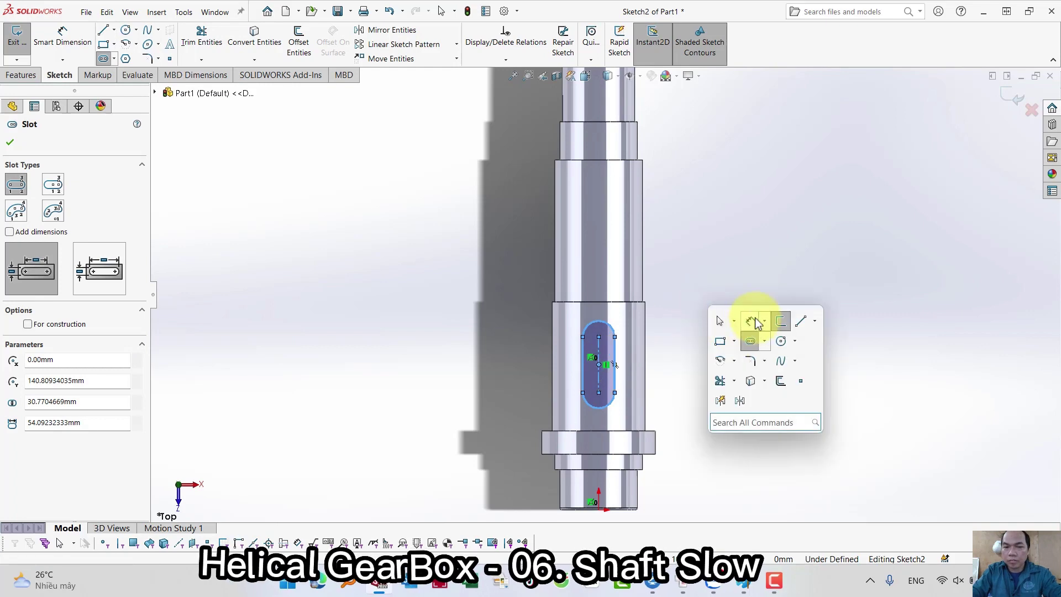
{"action": "left_click", "coordinate": [755, 323]}
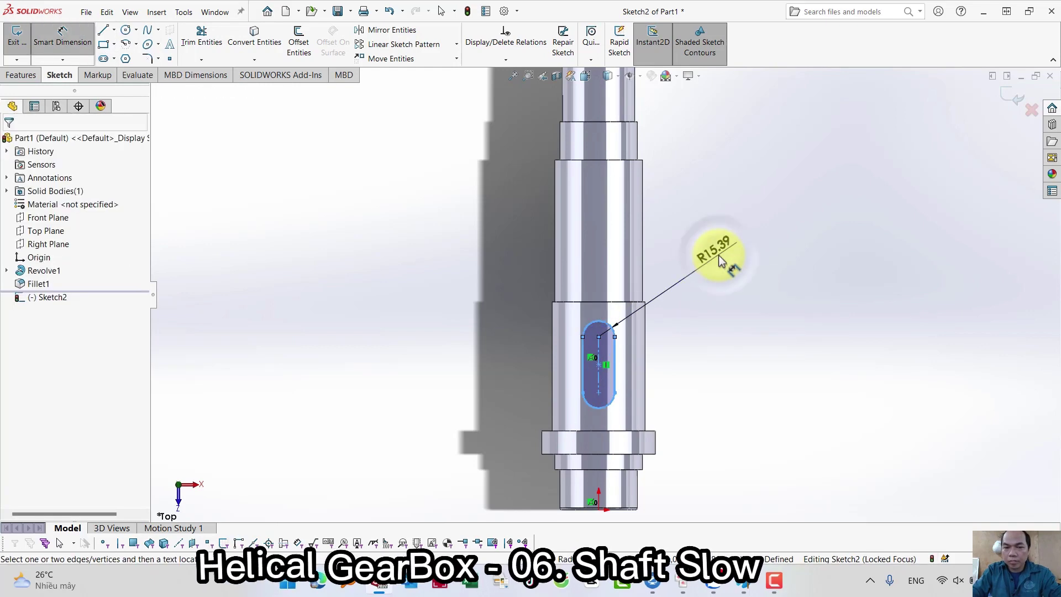
{"action": "left_click", "coordinate": [719, 259]}
{"action": "type", "text": "9"}
{"action": "key", "text": "Return"}
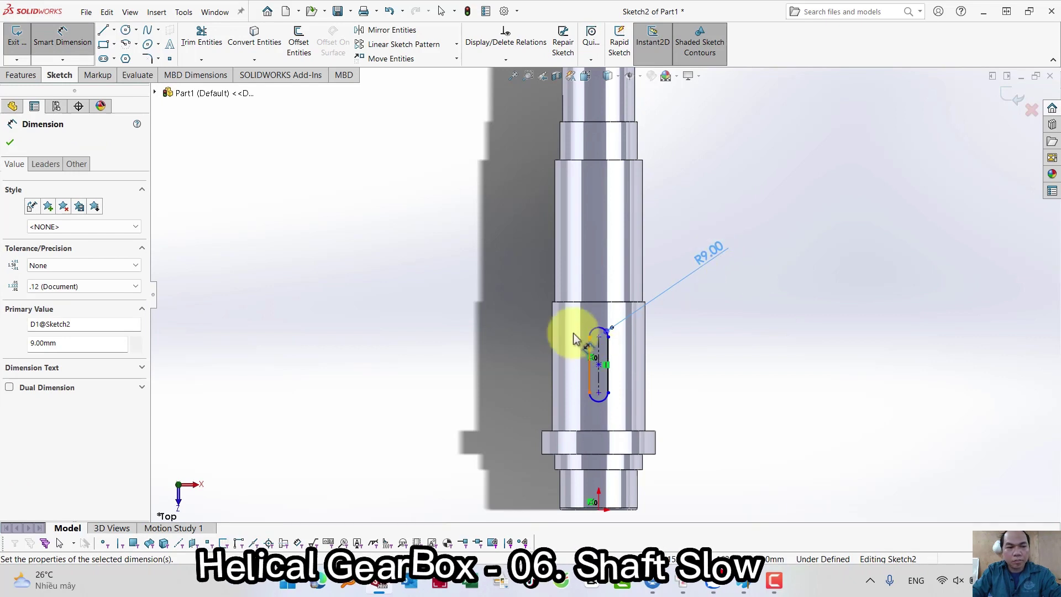
{"action": "key", "text": "Escape"}
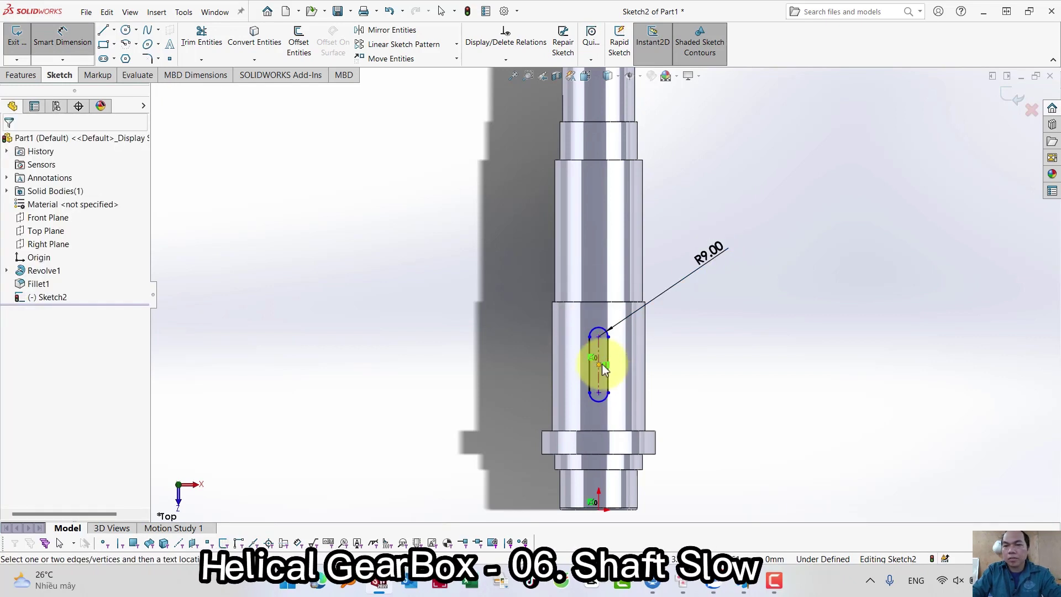
- Dimension the slot's center 62.5 mm from the section's edge on the side away from the collar
{"action": "left_click", "coordinate": [603, 368]}
{"action": "left_click", "coordinate": [612, 303]}
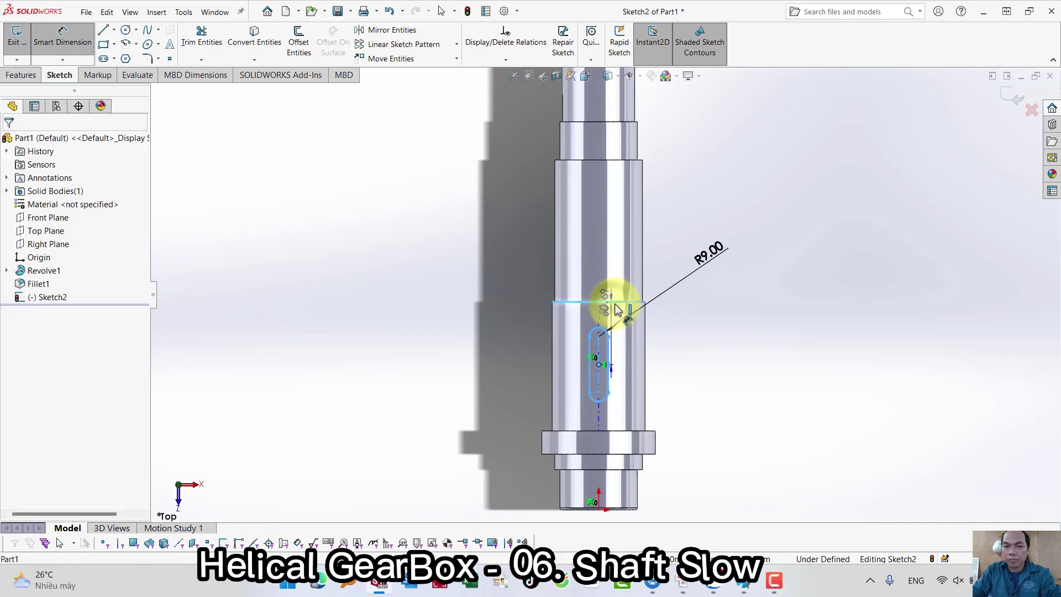
{"action": "left_click", "coordinate": [788, 343]}
{"action": "type", "text": "62.5"}
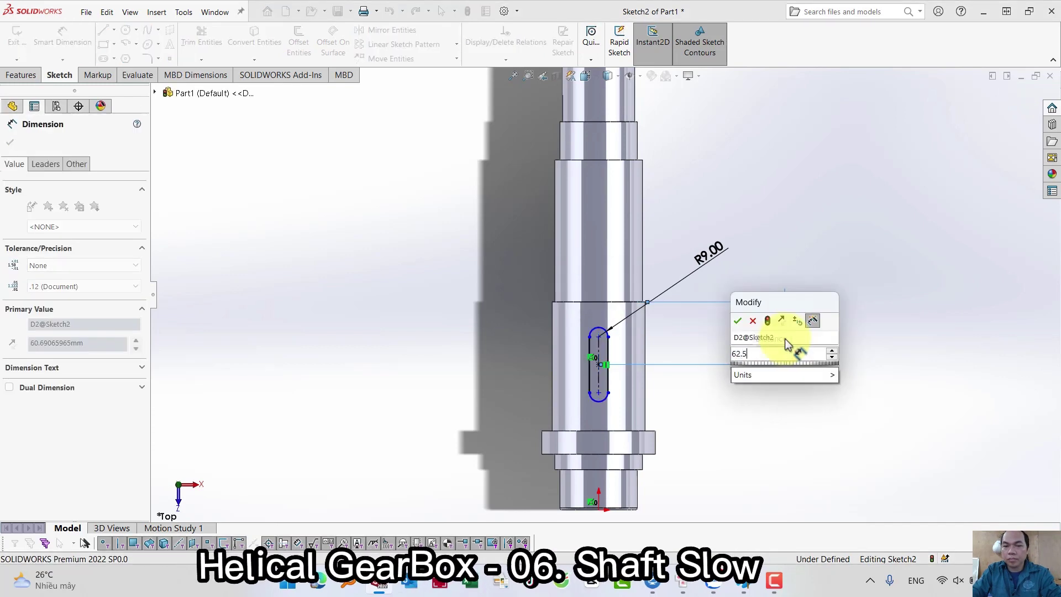
{"action": "key", "text": "Return"}
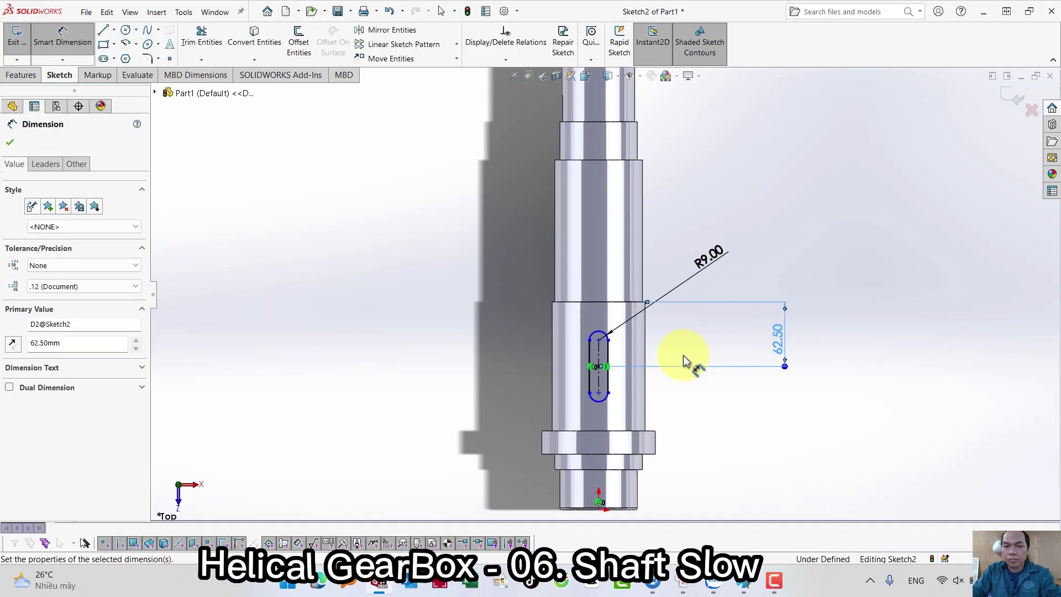
- Dimension the slot's straight side with the equation =115-18
{"action": "left_click", "coordinate": [593, 385]}
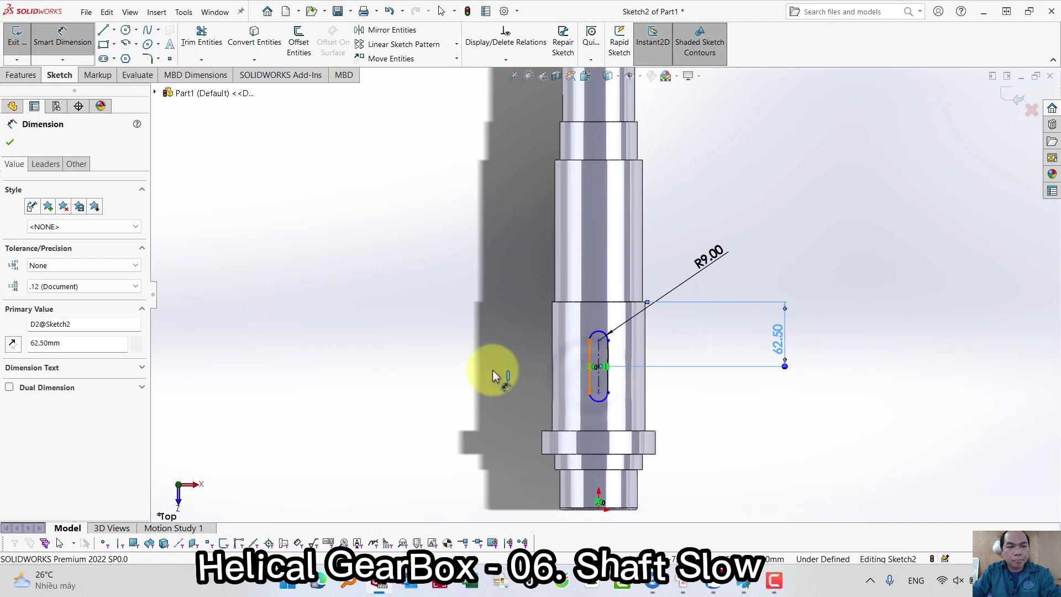
{"action": "left_click", "coordinate": [474, 369]}
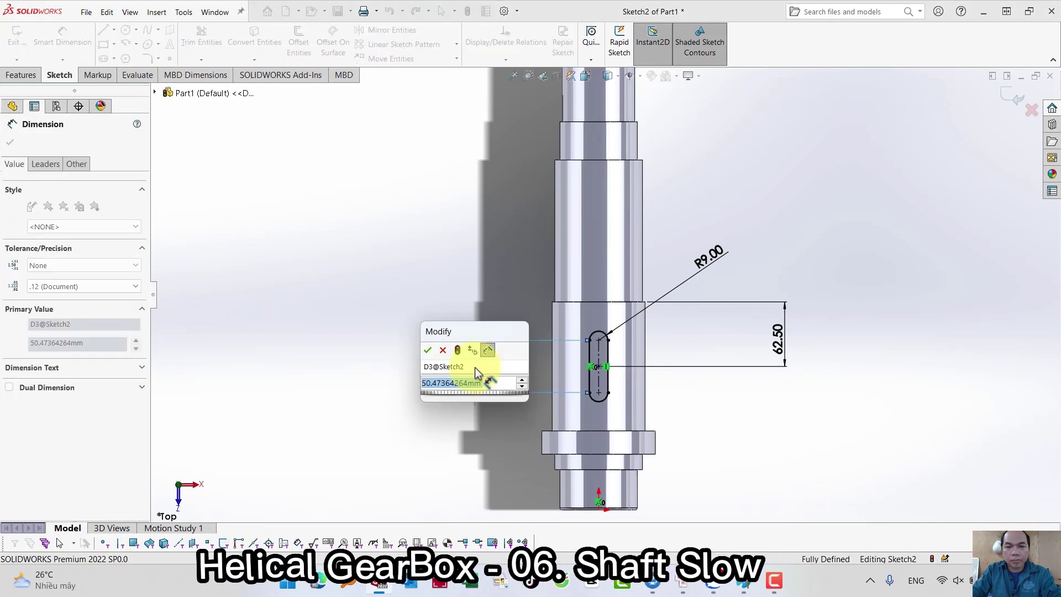
{"action": "type", "text": "=115-18"}
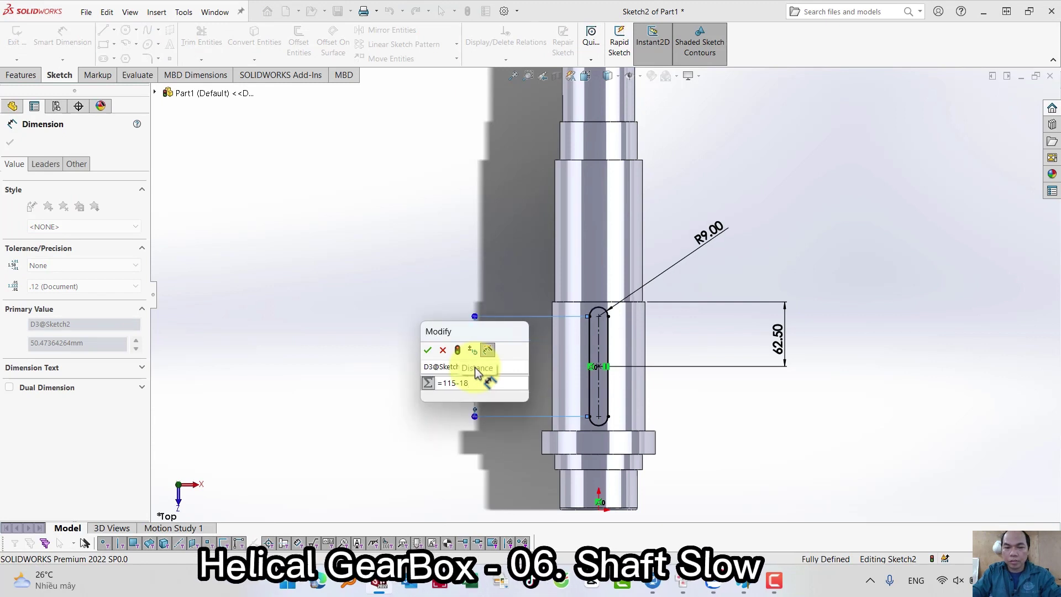
{"action": "left_click", "coordinate": [429, 351]}
{"action": "left_click", "coordinate": [381, 288]}
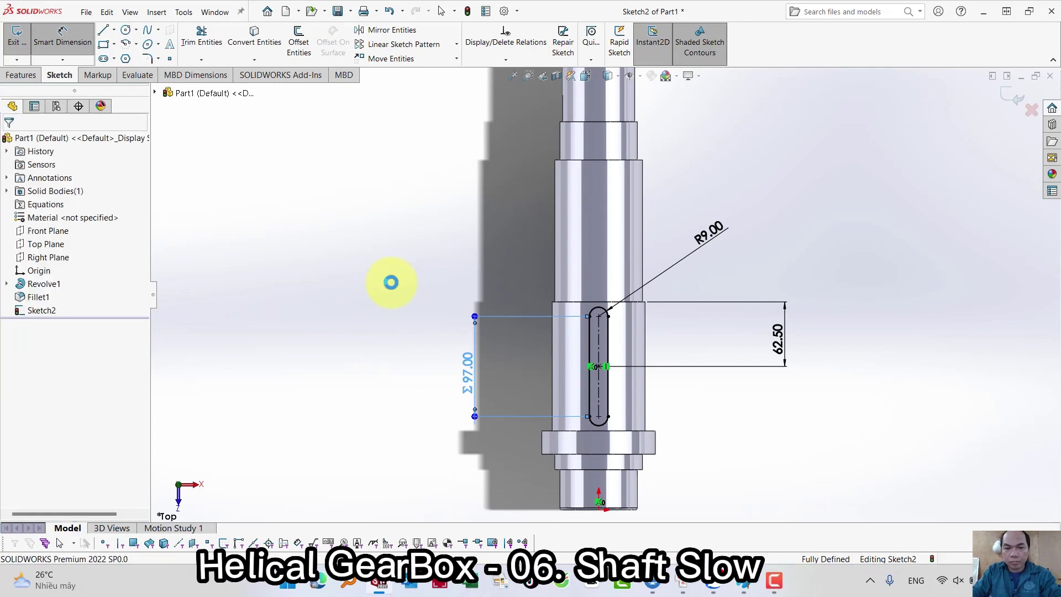
- Cut-extrude the keyway slot on the 90 mm section from a 37 mm offset above the sketch plane, 10 mm blind in the reversed, outward direction
{"action": "key", "text": "s"}
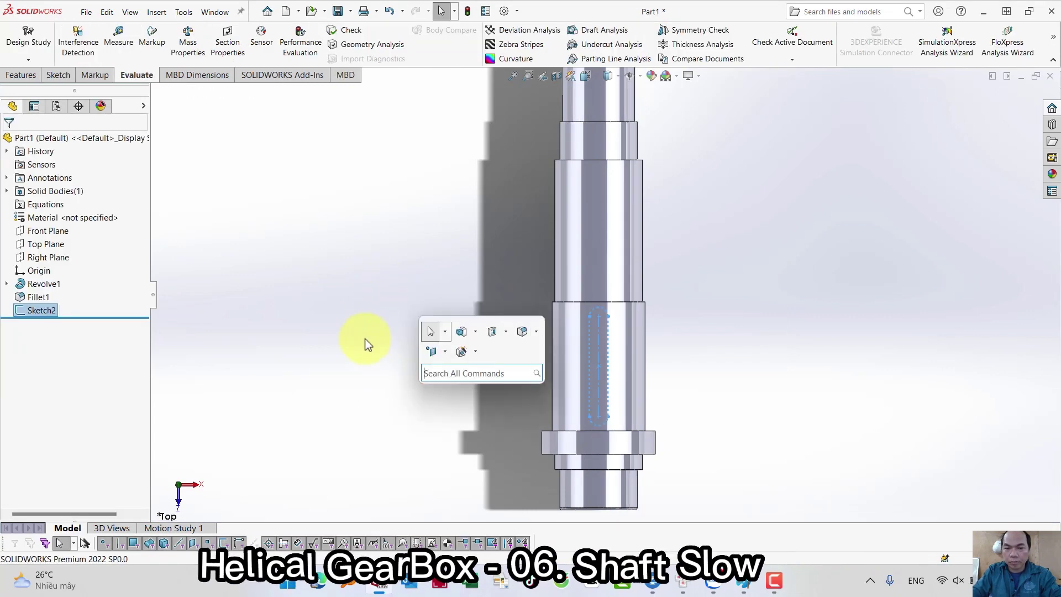
{"action": "middle_click_drag", "start_coordinate": [427, 250], "coordinate": [434, 234]}
{"action": "key", "text": "ctrl+7"}
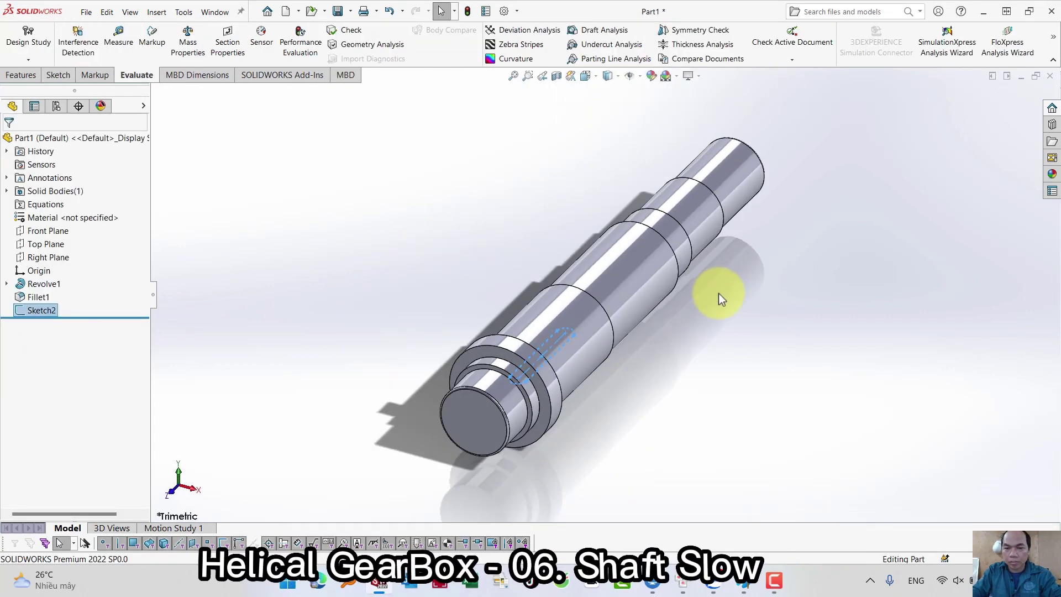
{"action": "key", "text": "s"}
{"action": "left_click", "coordinate": [792, 313]}
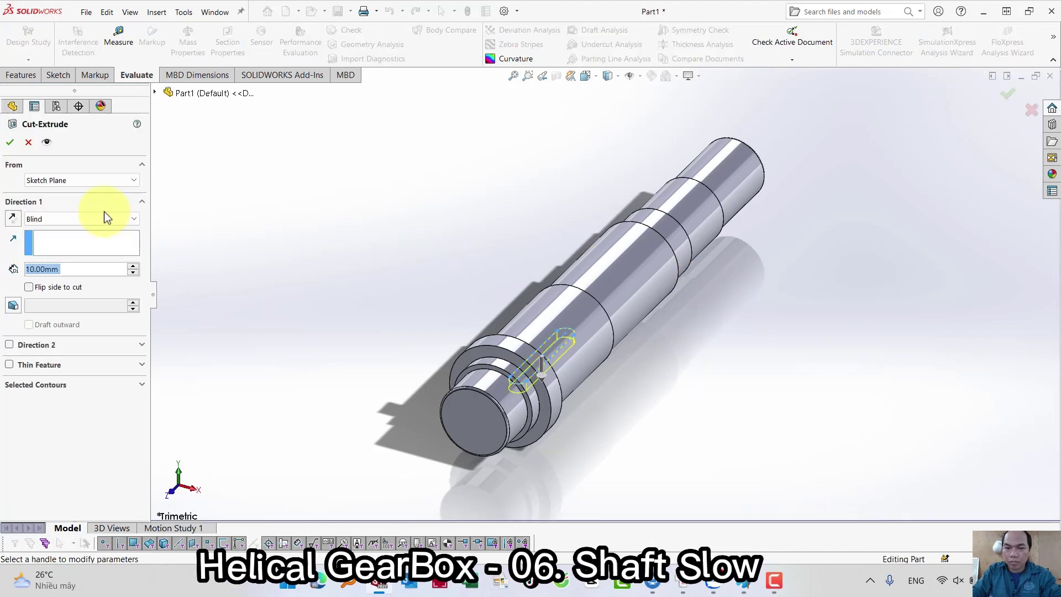
{"action": "left_click", "coordinate": [81, 181]}
{"action": "left_click", "coordinate": [62, 220]}
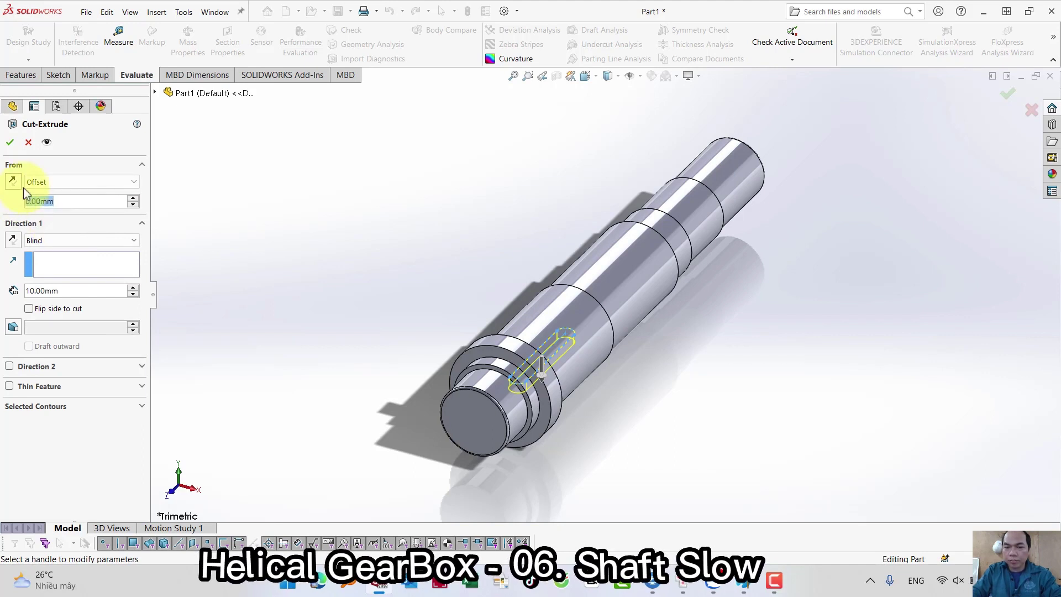
{"action": "type", "text": "37"}
{"action": "key", "text": "Return"}
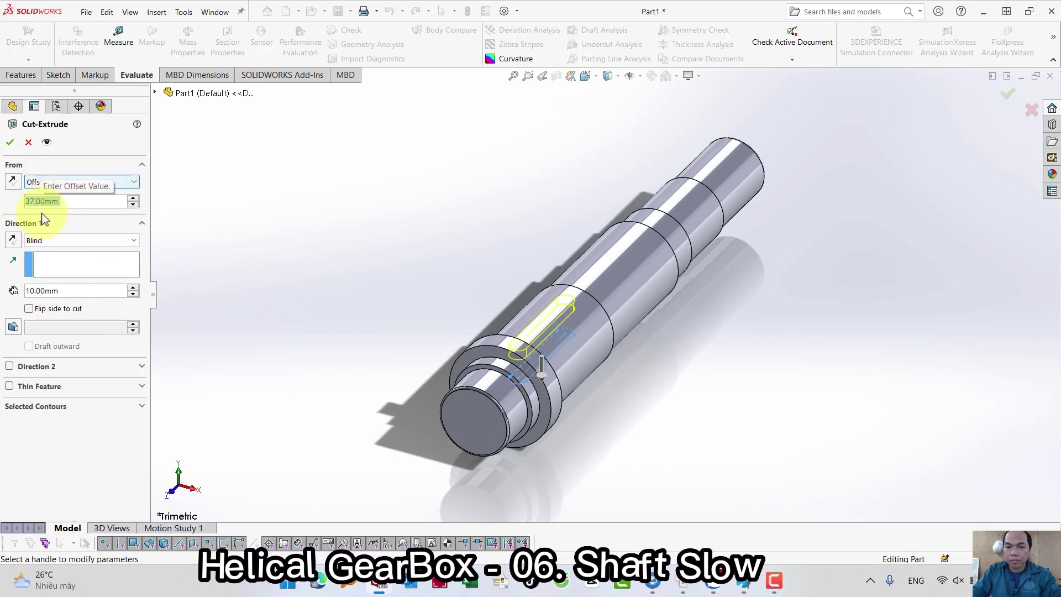
{"action": "left_click", "coordinate": [13, 241]}
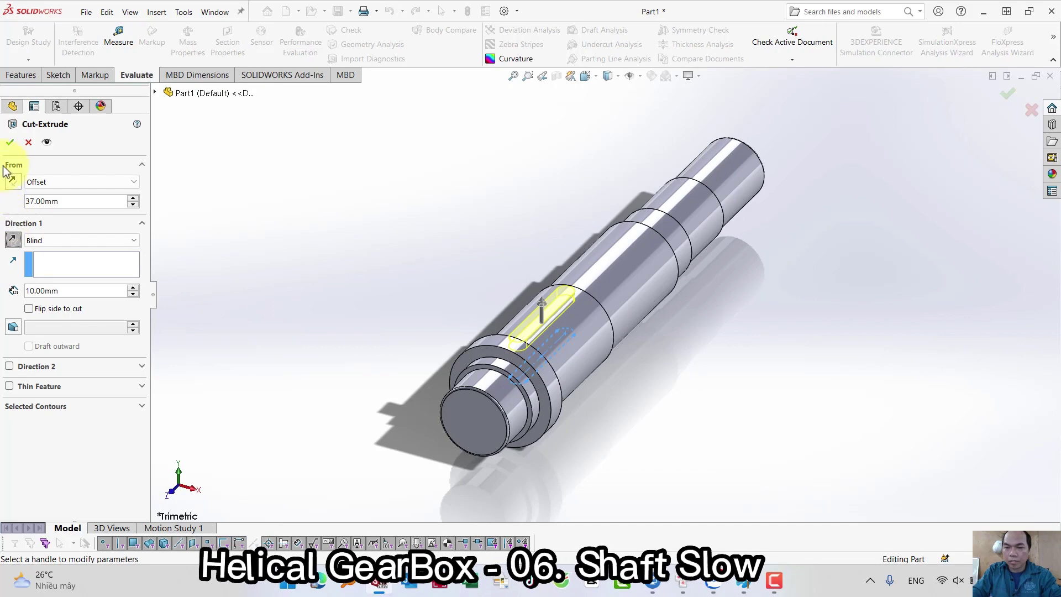
{"action": "left_click", "coordinate": [9, 143]}
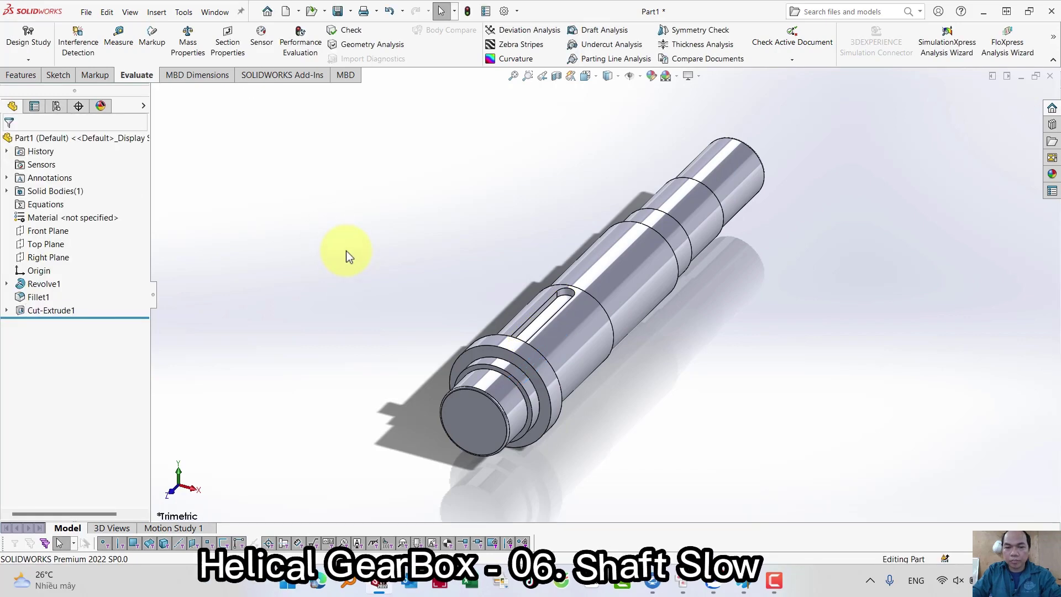
- Start a sketch on the Top Plane and draw a straight axial slot from the narrow end edge's midpoint, about 43 mm between centers and 18 mm wide
{"action": "left_click", "coordinate": [47, 244]}
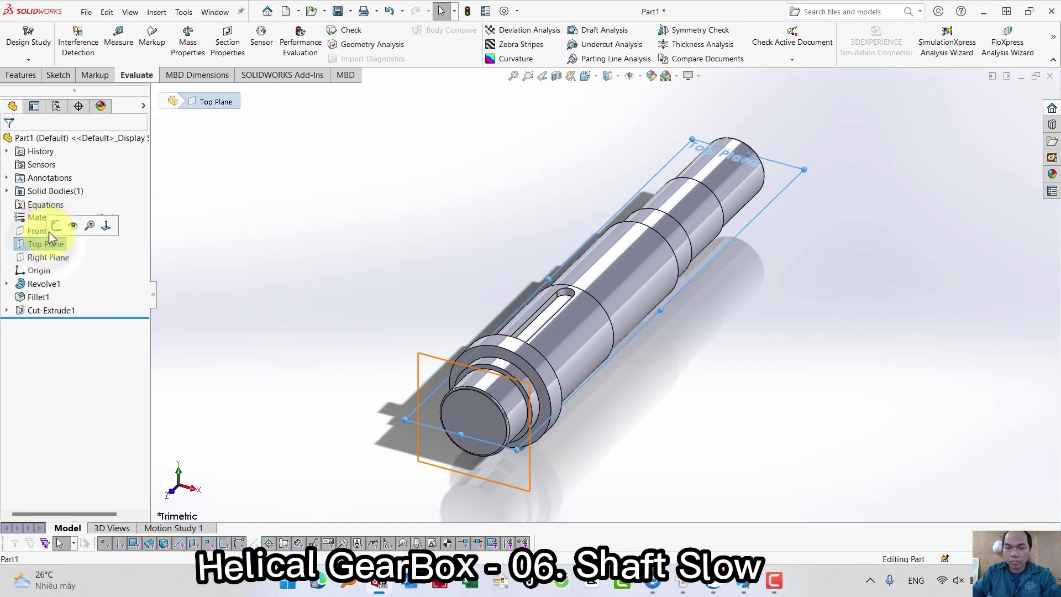
{"action": "left_click", "coordinate": [49, 230]}
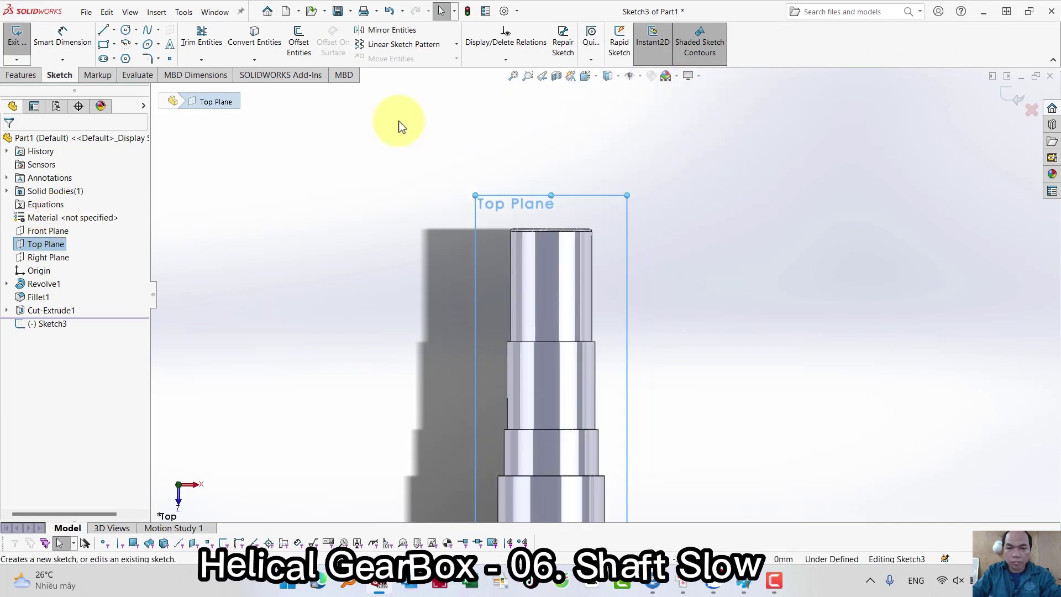
{"action": "left_click", "coordinate": [105, 59]}
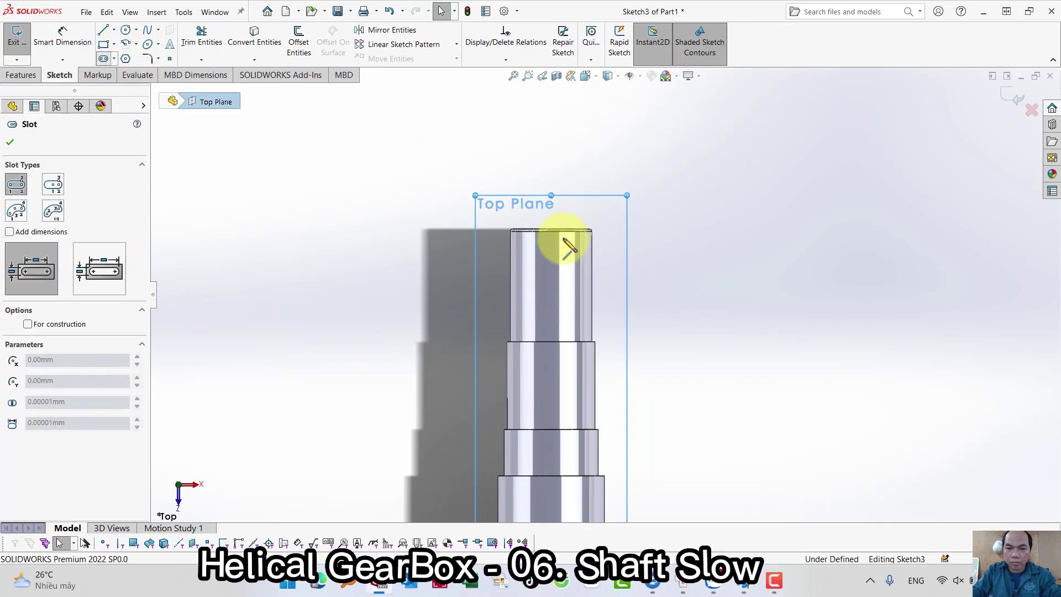
{"action": "left_click", "coordinate": [551, 229]}
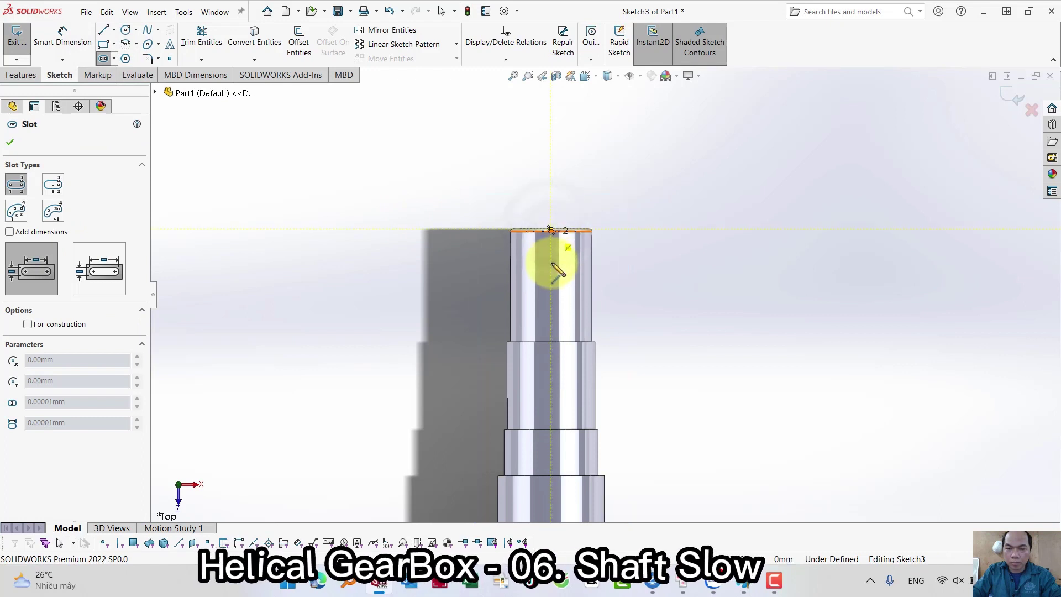
{"action": "left_click", "coordinate": [552, 282]}
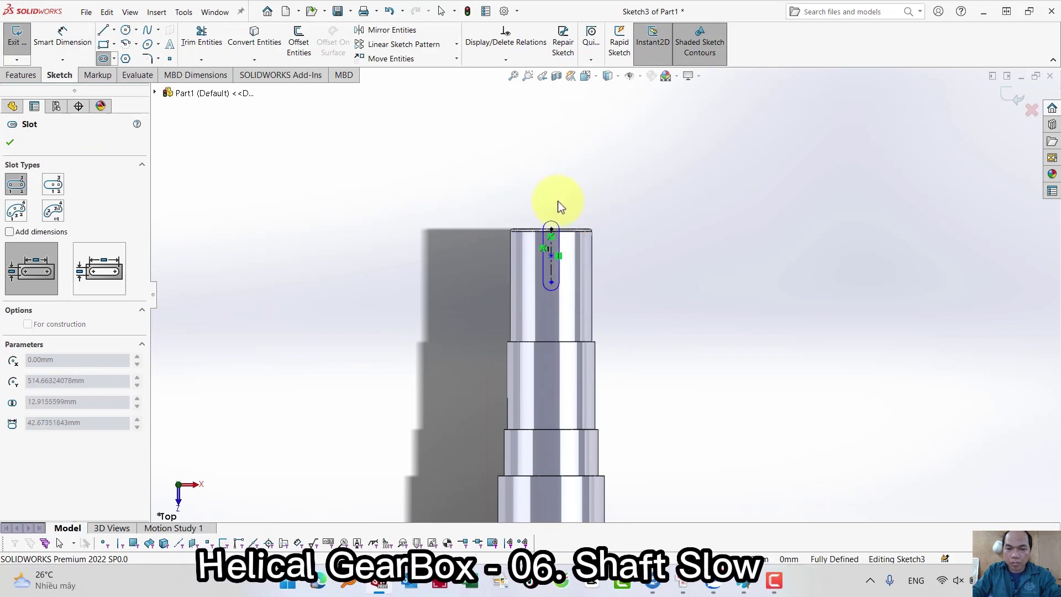
{"action": "left_click", "coordinate": [563, 246]}
{"action": "scroll", "coordinate": [564, 244], "scroll_direction": "up", "scroll_amount": 5}
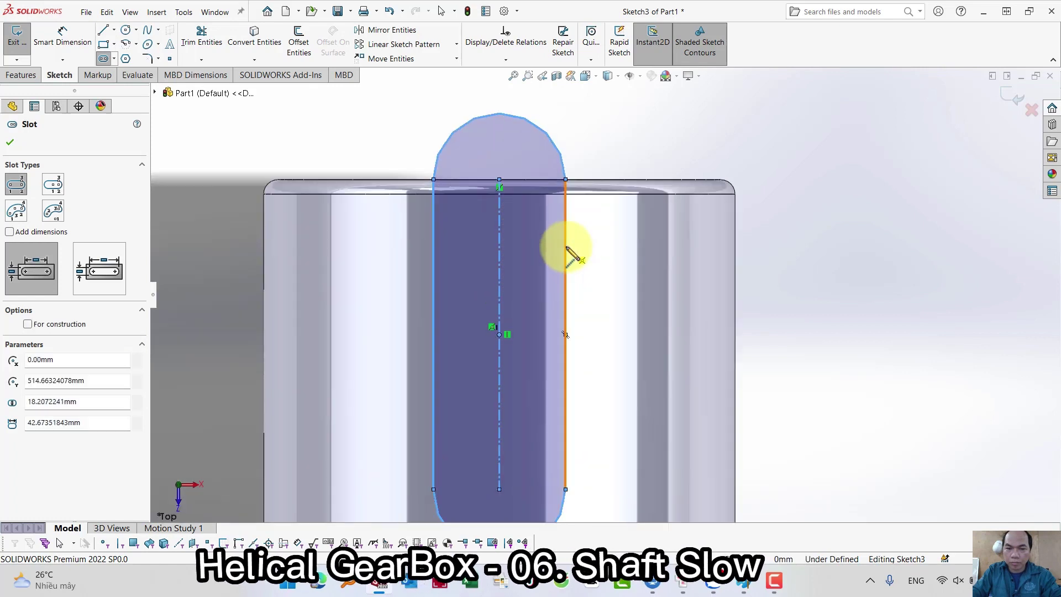
{"action": "key", "text": "Escape"}
{"action": "key", "text": "Escape"}
{"action": "scroll", "coordinate": [575, 251], "scroll_direction": "down", "scroll_amount": 3}
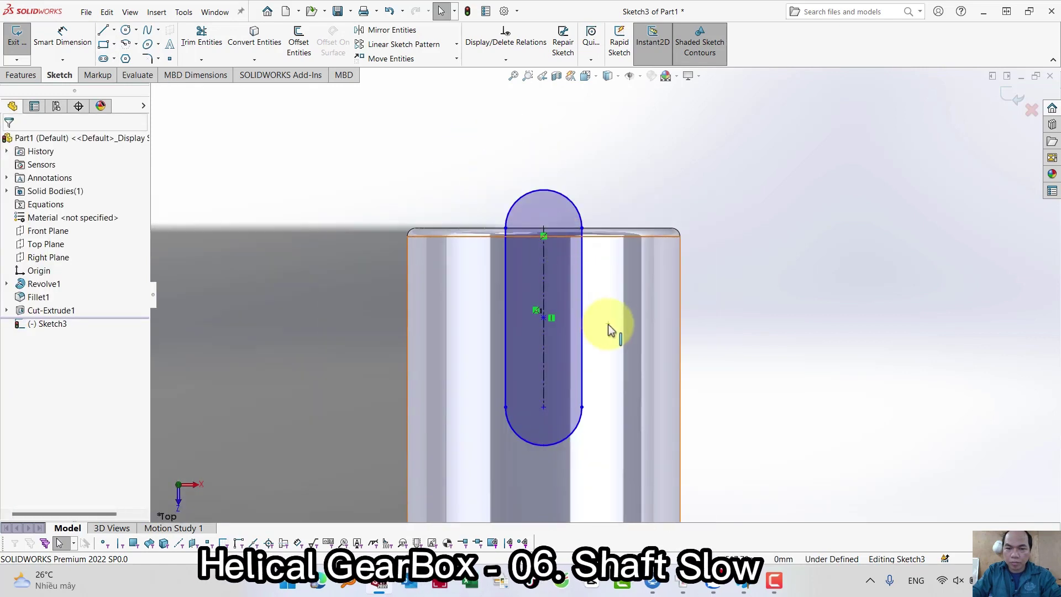
- Dimension the end slot's rounded inner end to a 10 mm radius
{"action": "key", "text": "s"}
{"action": "left_click", "coordinate": [846, 341]}
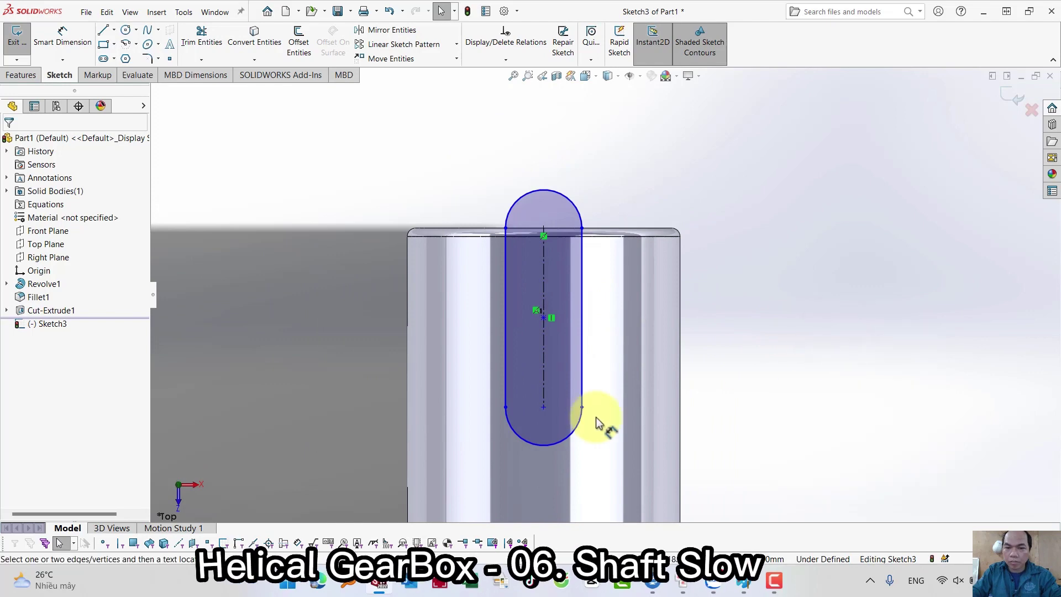
{"action": "left_click", "coordinate": [576, 431]}
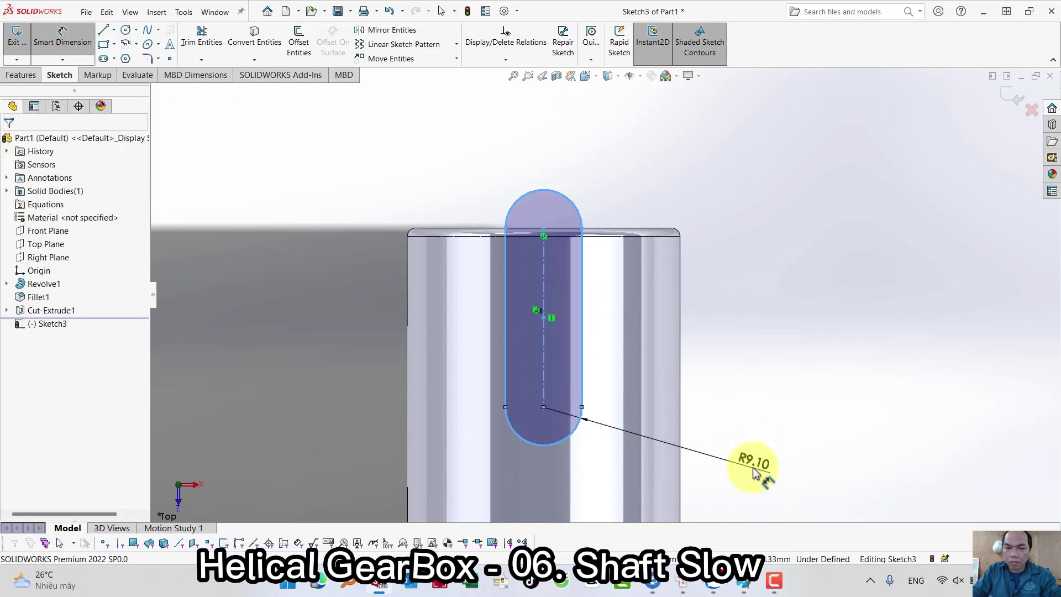
{"action": "left_click", "coordinate": [755, 473]}
{"action": "type", "text": "10"}
{"action": "key", "text": "Return"}
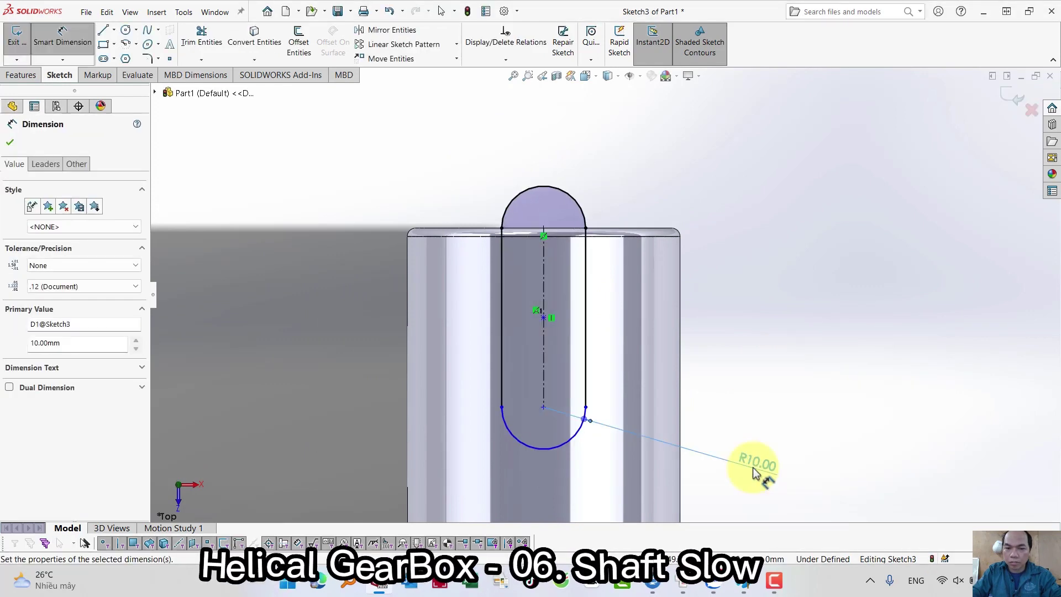
- Dimension the end slot's straight side to 70 mm and finish the sketch
{"action": "left_click", "coordinate": [587, 276]}
{"action": "left_click", "coordinate": [775, 291]}
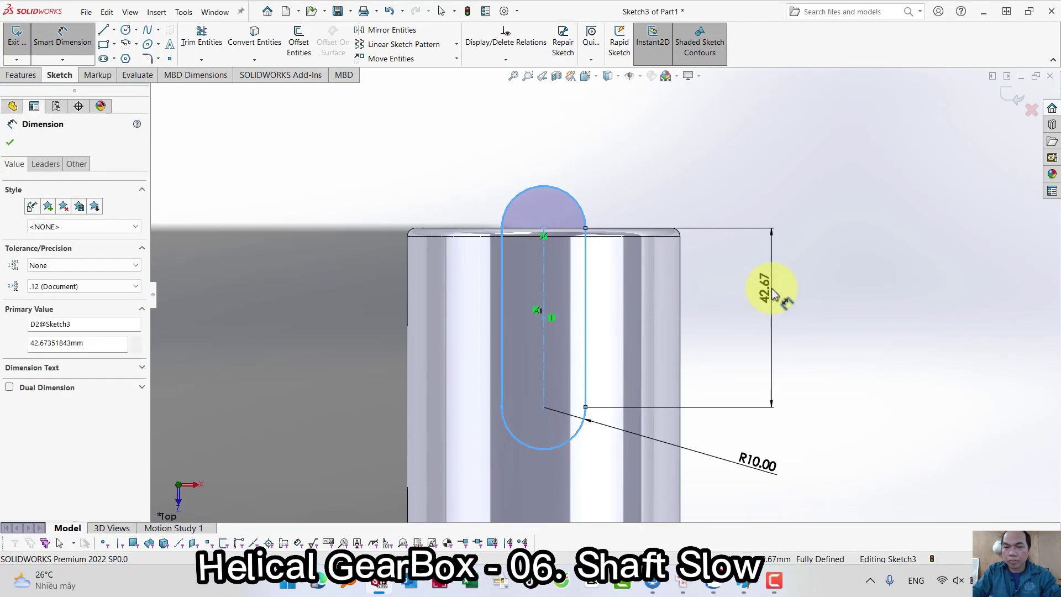
{"action": "type", "text": "70"}
{"action": "key", "text": "Return"}
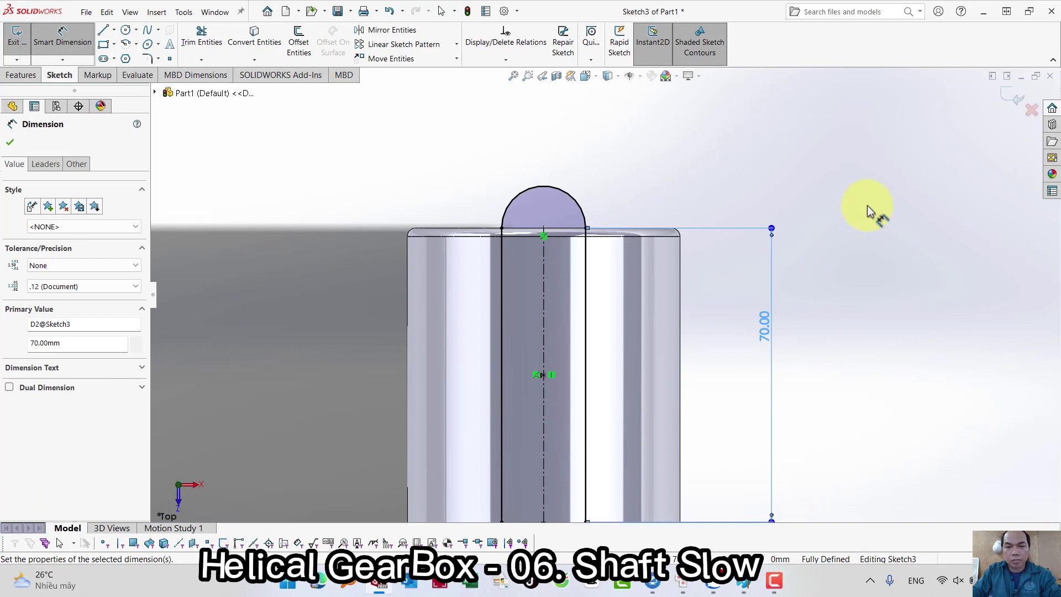
{"action": "scroll", "coordinate": [802, 268], "scroll_direction": "up", "scroll_amount": 7}
{"action": "scroll", "coordinate": [766, 305], "scroll_direction": "down", "scroll_amount": 1}
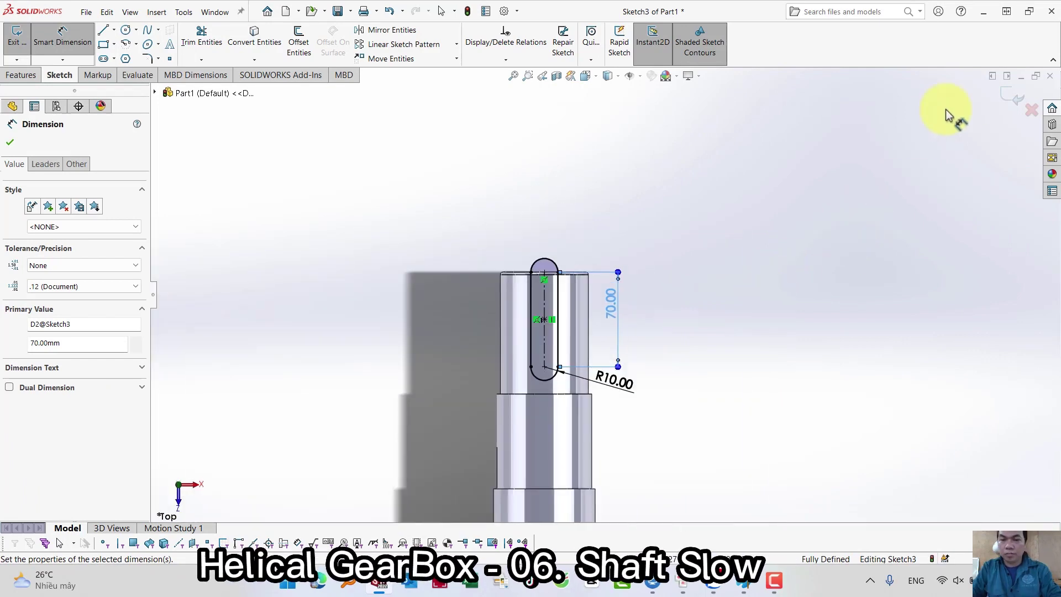
{"action": "left_click", "coordinate": [1007, 98]}
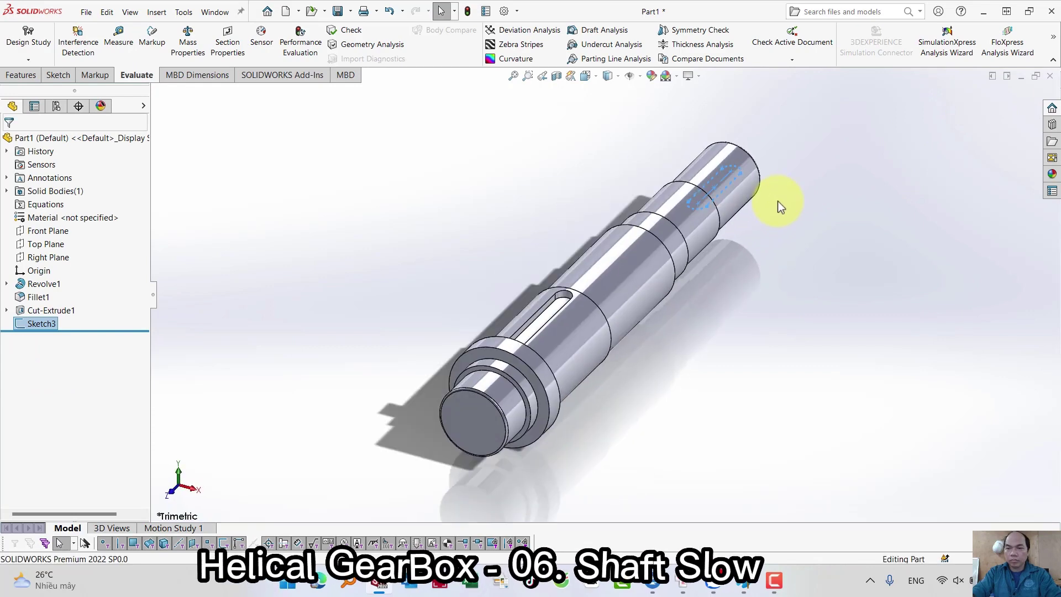
- Cut-extrude the open end slot from a 22.5 mm offset above the sketch plane, 10 mm blind in the reversed, outward direction
{"action": "key", "text": "s"}
{"action": "left_click", "coordinate": [873, 252]}
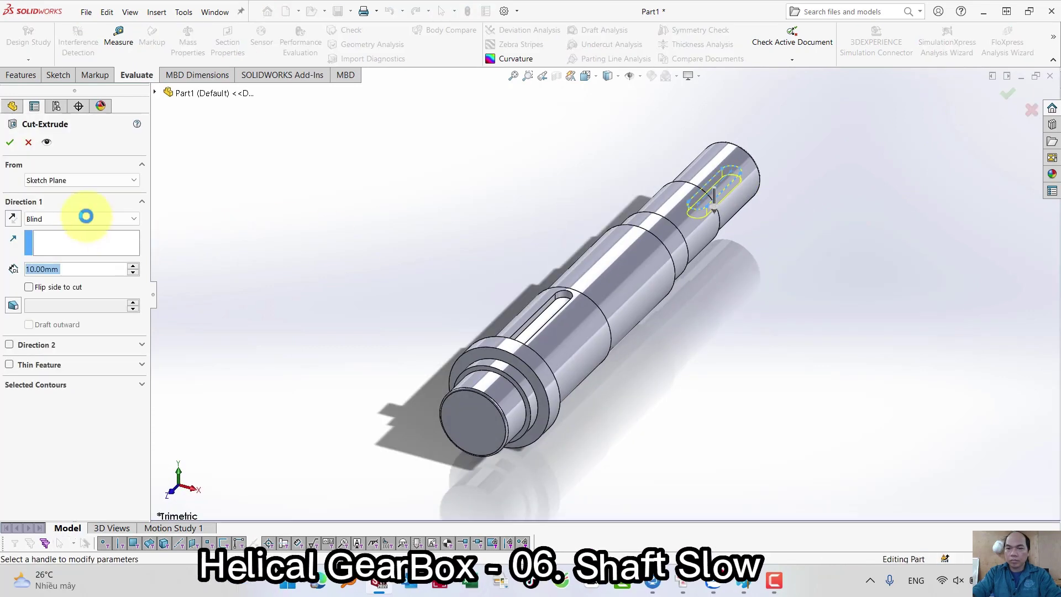
{"action": "left_click", "coordinate": [78, 180]}
{"action": "left_click", "coordinate": [57, 224]}
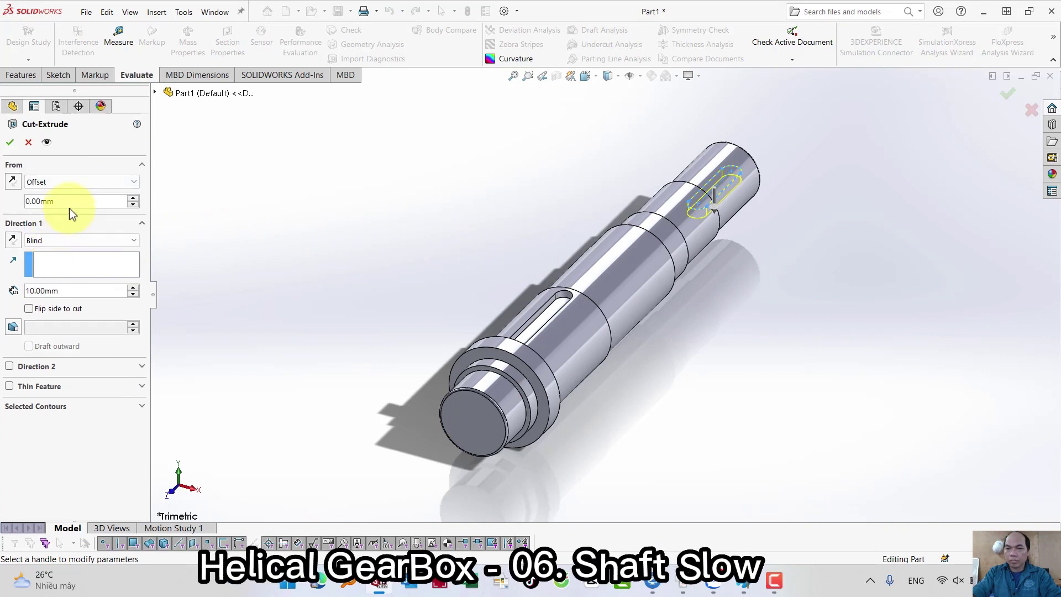
{"action": "type", "text": "22"}
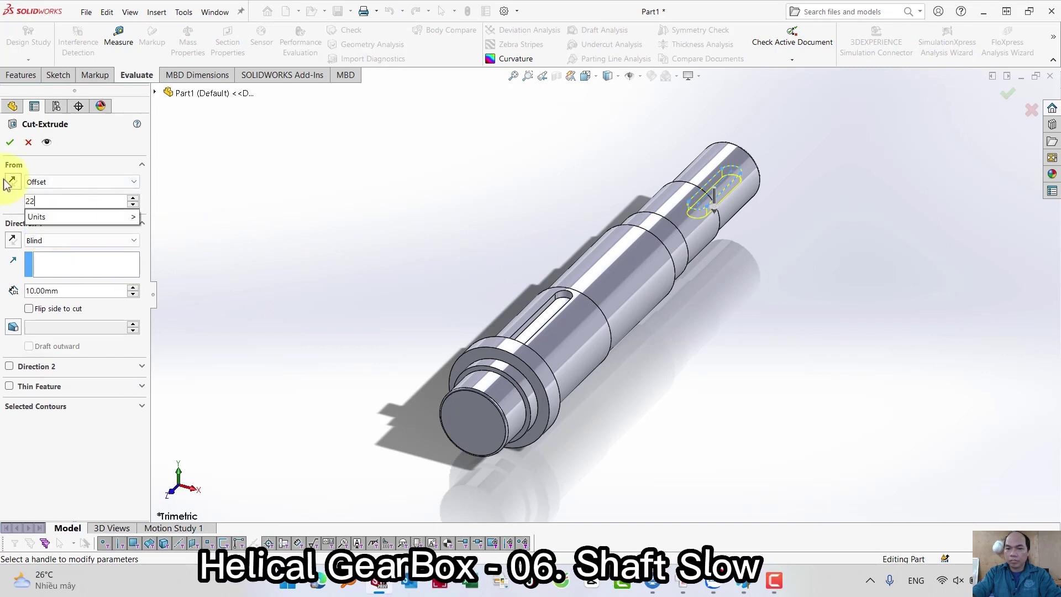
{"action": "type", "text": ".5"}
{"action": "key", "text": "Return"}
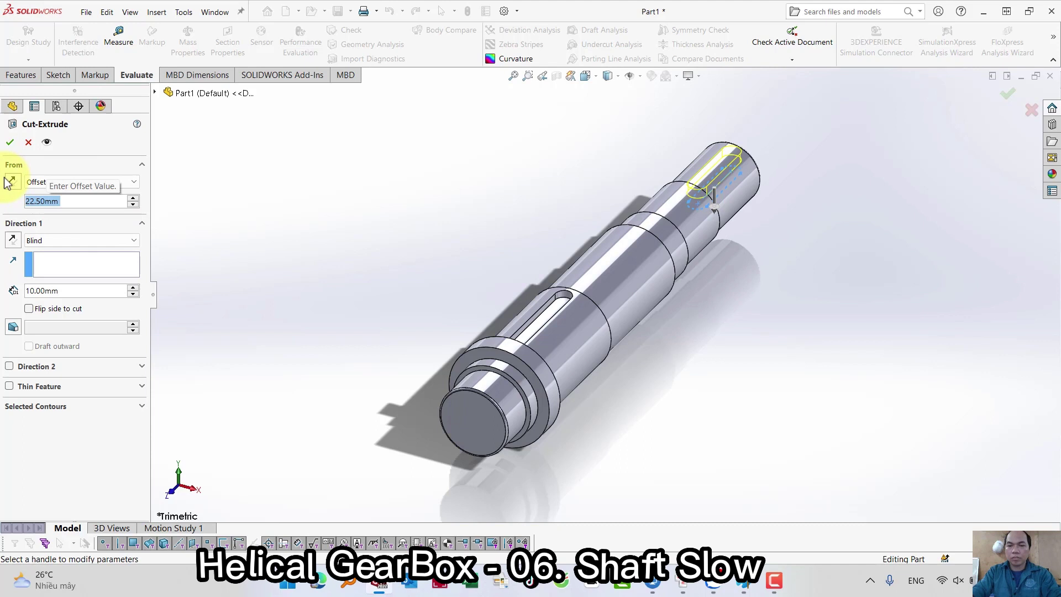
{"action": "left_click", "coordinate": [11, 238]}
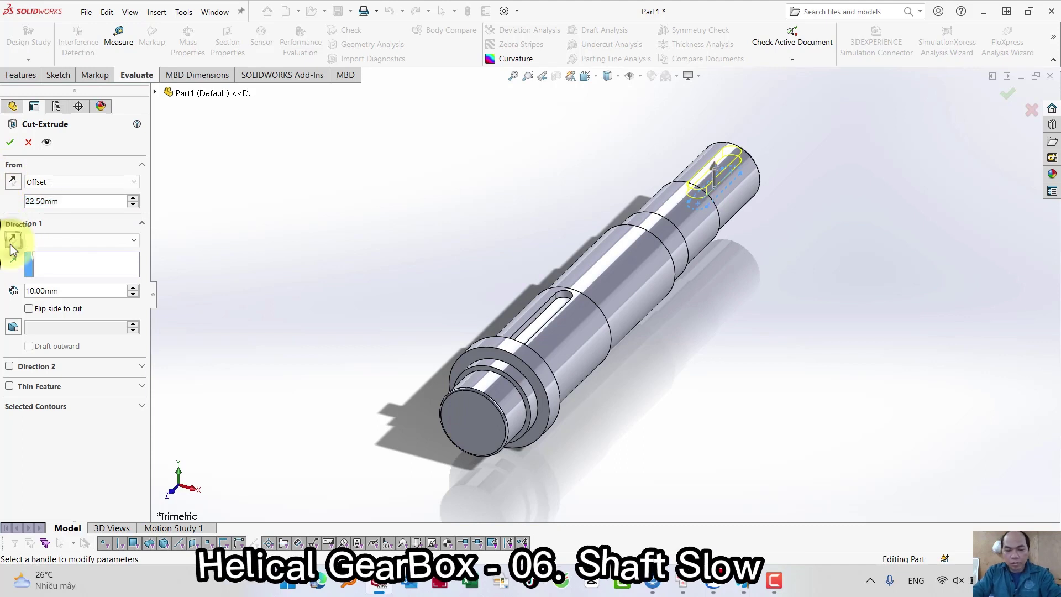
{"action": "left_click", "coordinate": [10, 143]}
{"action": "right_click_drag", "start_coordinate": [348, 248], "coordinate": [399, 175]}
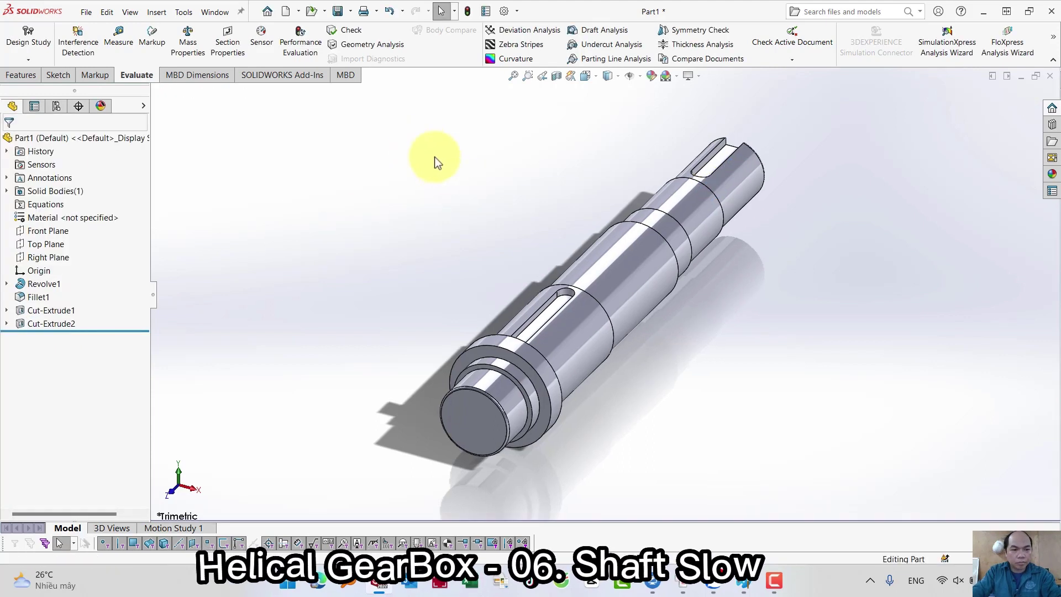
- Apply the brushed steel appearance from the Metal > Steel library to the whole shaft
{"action": "left_click", "coordinate": [651, 77]}
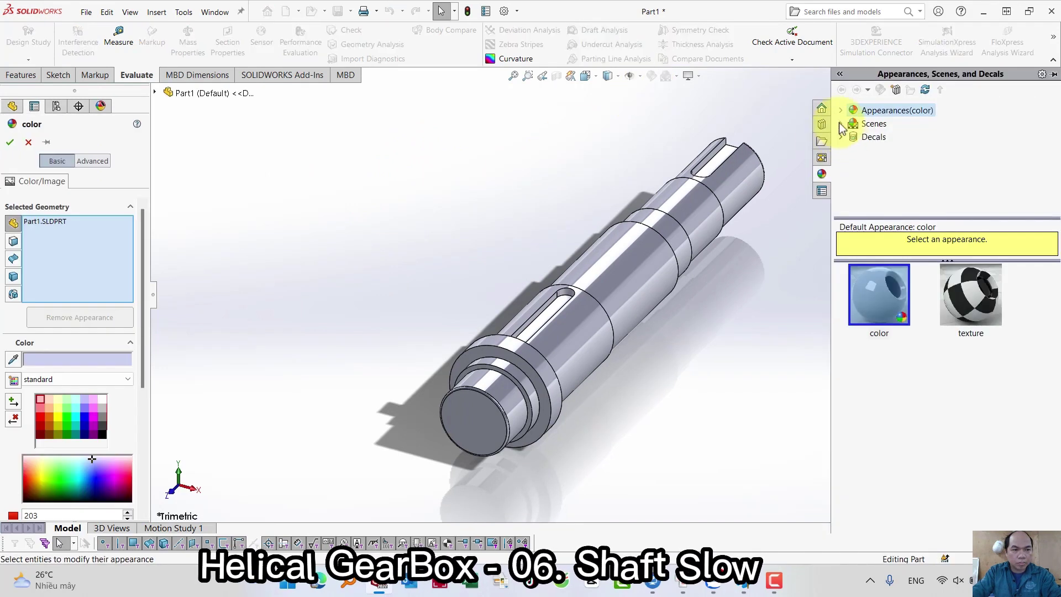
{"action": "left_click", "coordinate": [853, 136]}
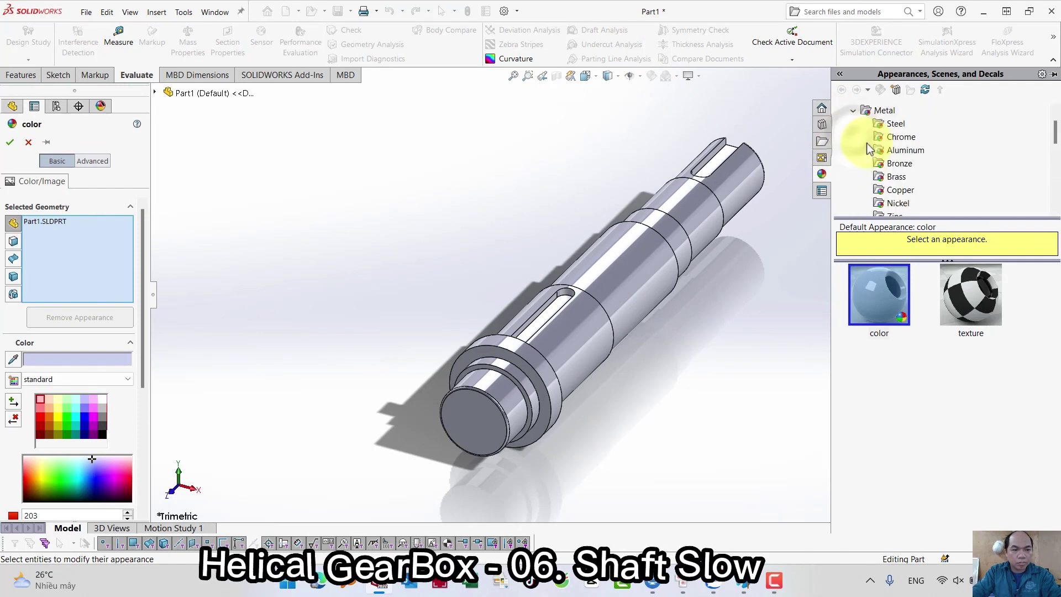
{"action": "left_click", "coordinate": [889, 127]}
{"action": "left_click", "coordinate": [960, 297]}
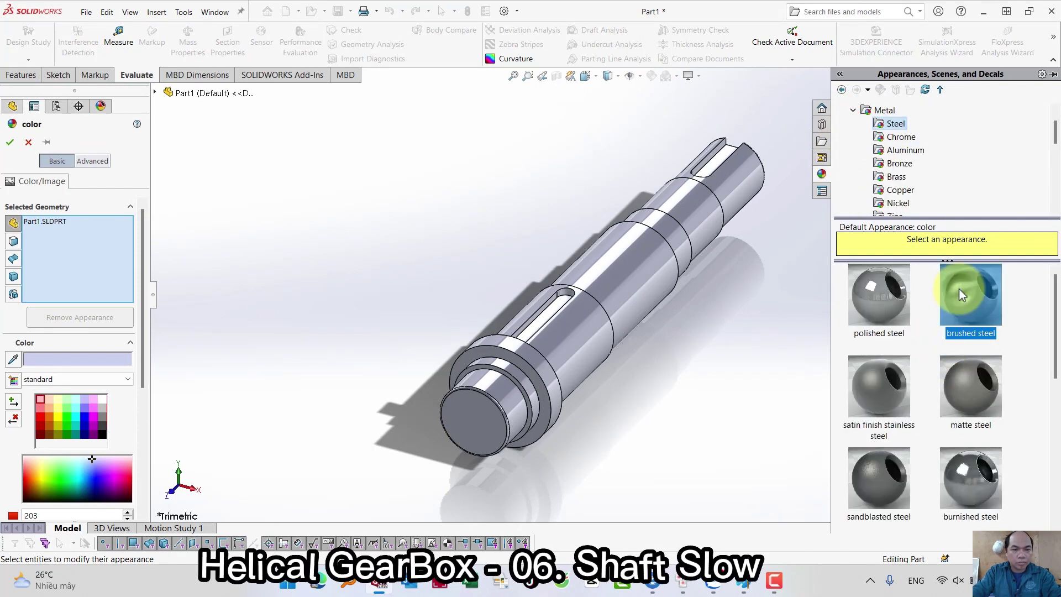
{"action": "left_click", "coordinate": [9, 146]}
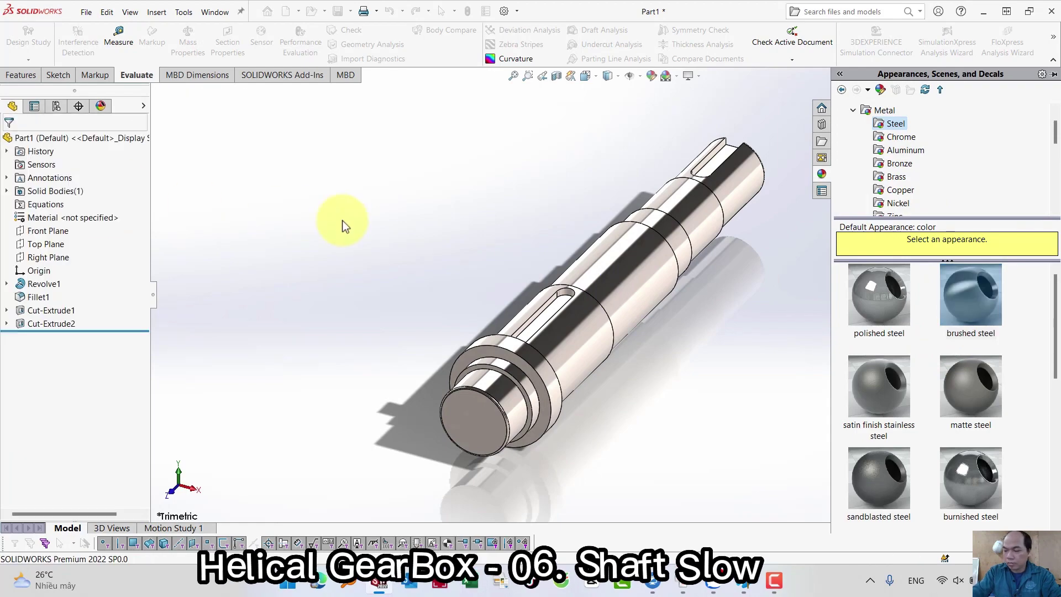
{"action": "left_click", "coordinate": [342, 221]}
- Save the shaft as a SOLIDWORKS part named "06. Shaft Slow" in the Complete folder
{"action": "right_click_drag", "start_coordinate": [312, 272], "coordinate": [408, 140]}
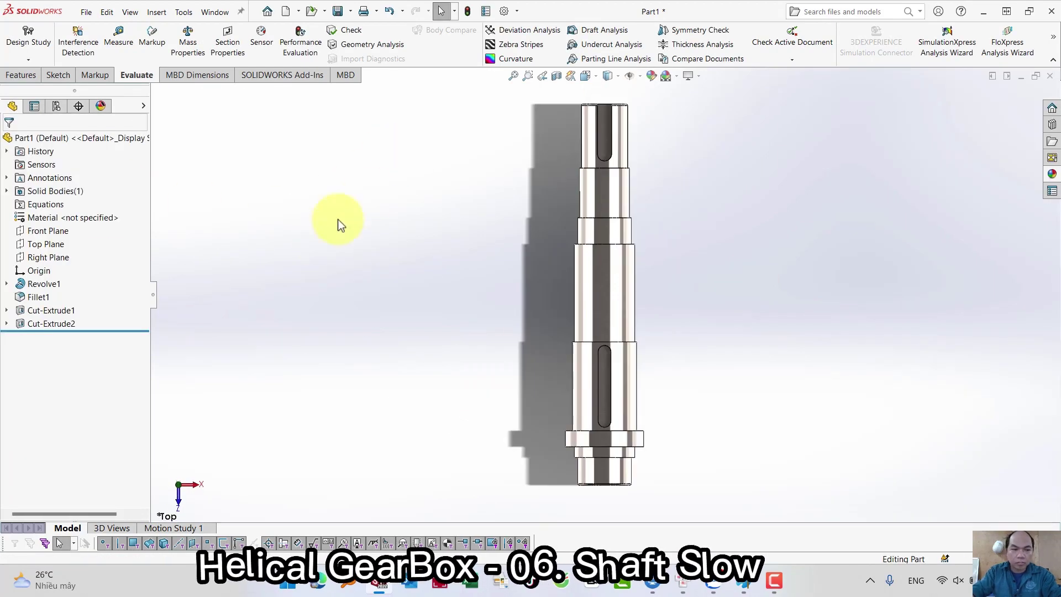
{"action": "middle_click_drag", "start_coordinate": [339, 220], "coordinate": [408, 268]}
{"action": "right_click_drag", "start_coordinate": [270, 265], "coordinate": [360, 156]}
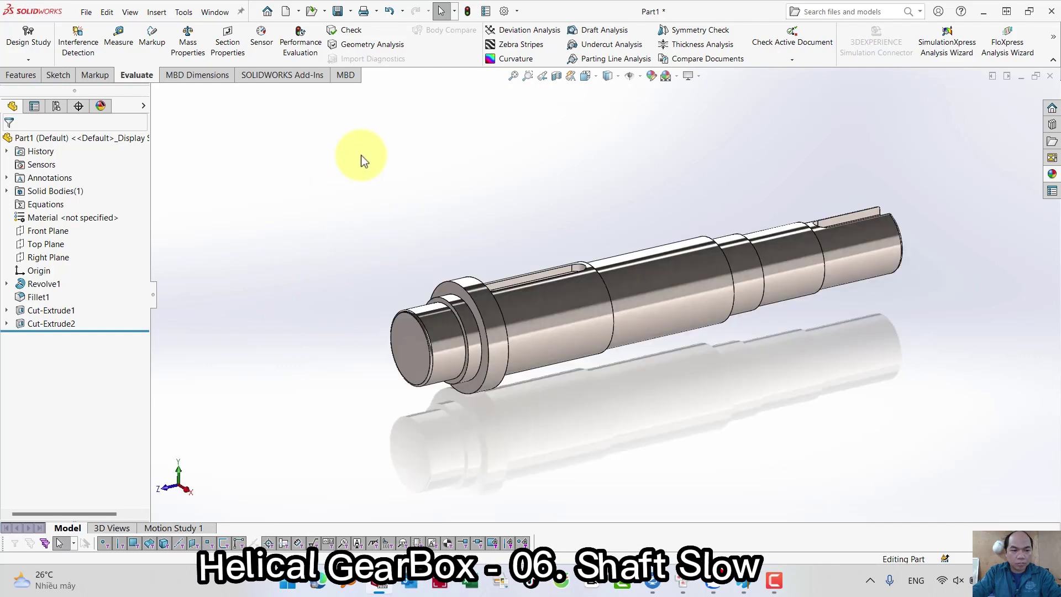
{"action": "key", "text": "ctrl+s"}
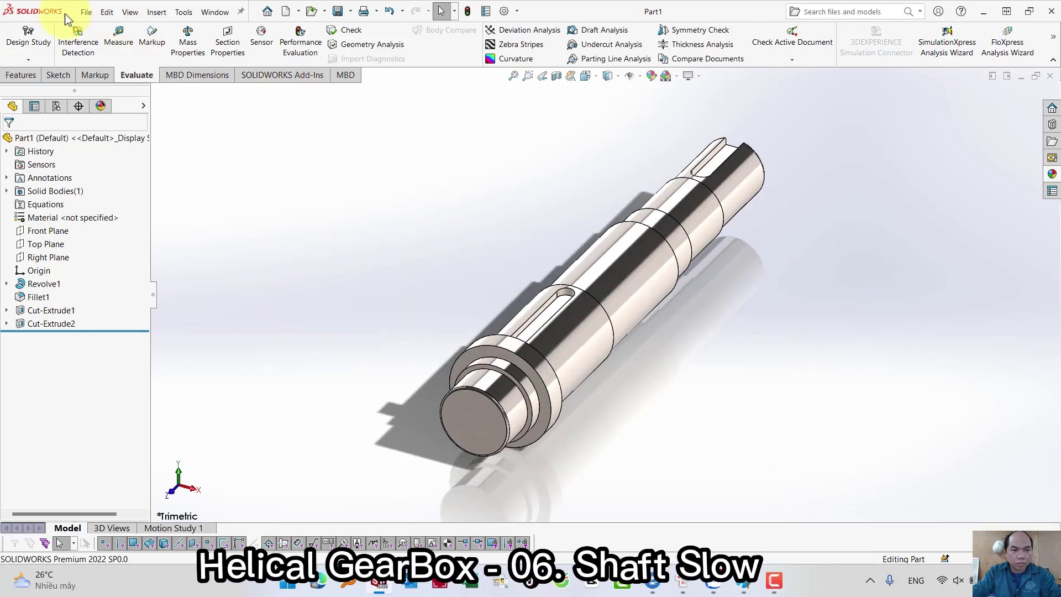
{"action": "left_click", "coordinate": [86, 12]}
{"action": "left_click", "coordinate": [130, 156]}
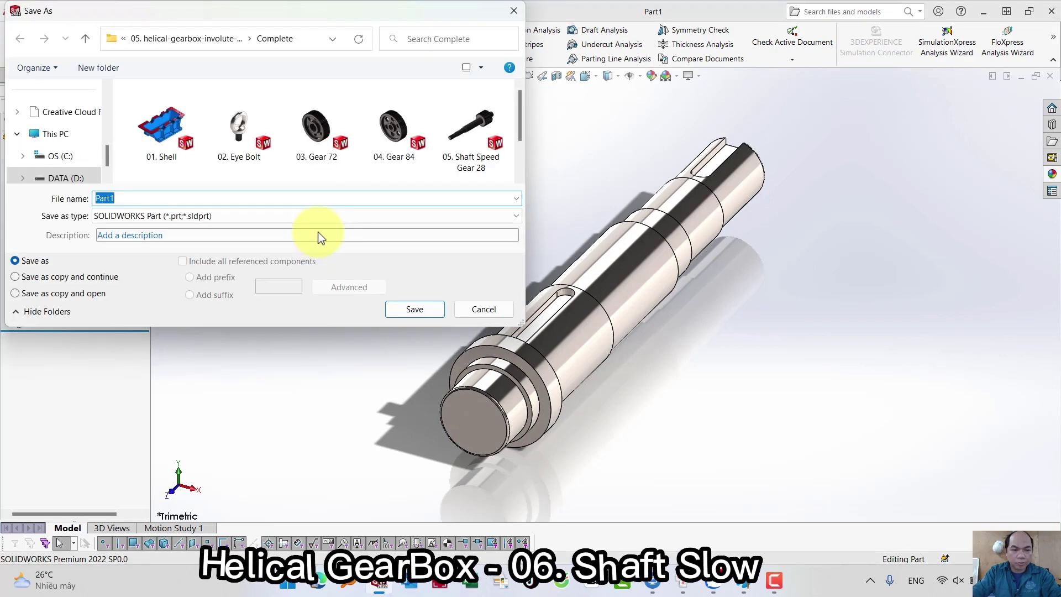
{"action": "type", "text": "0"}
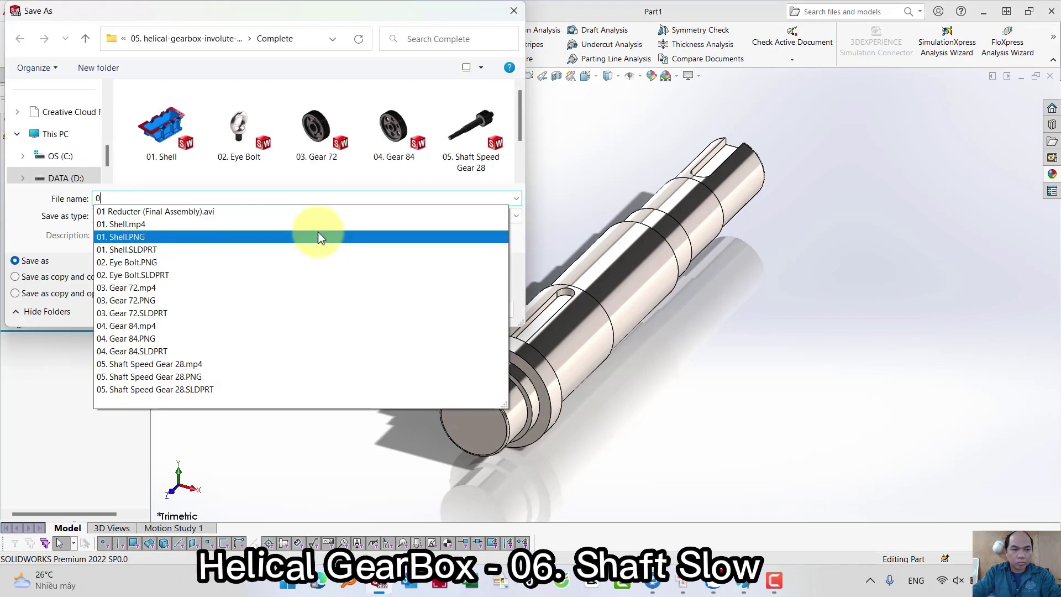
{"action": "type", "text": "6"}
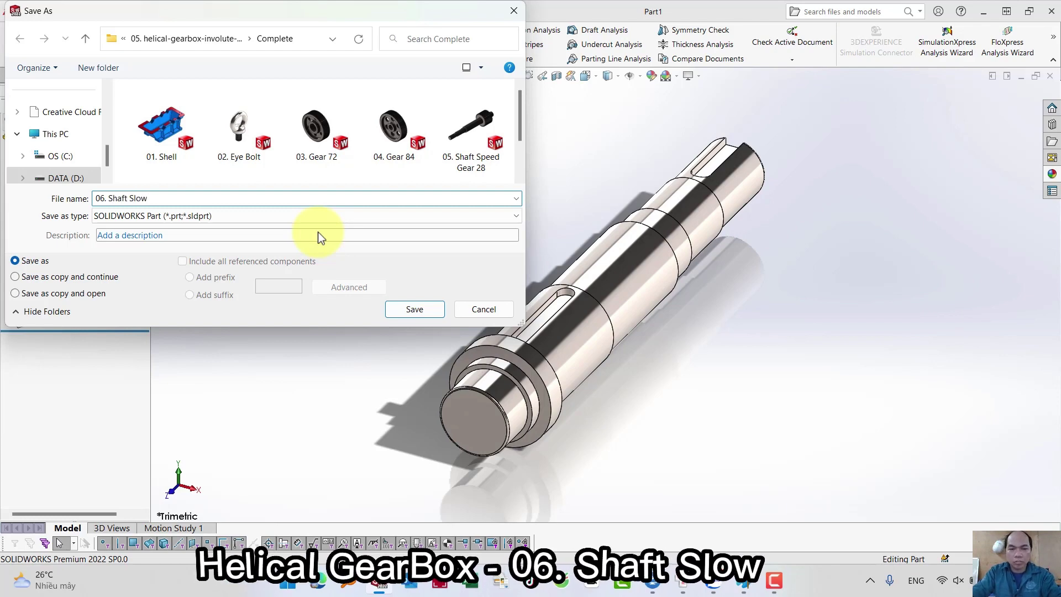
{"action": "type", "text": ". Shaft Slow"}
{"action": "key", "text": "Return"}
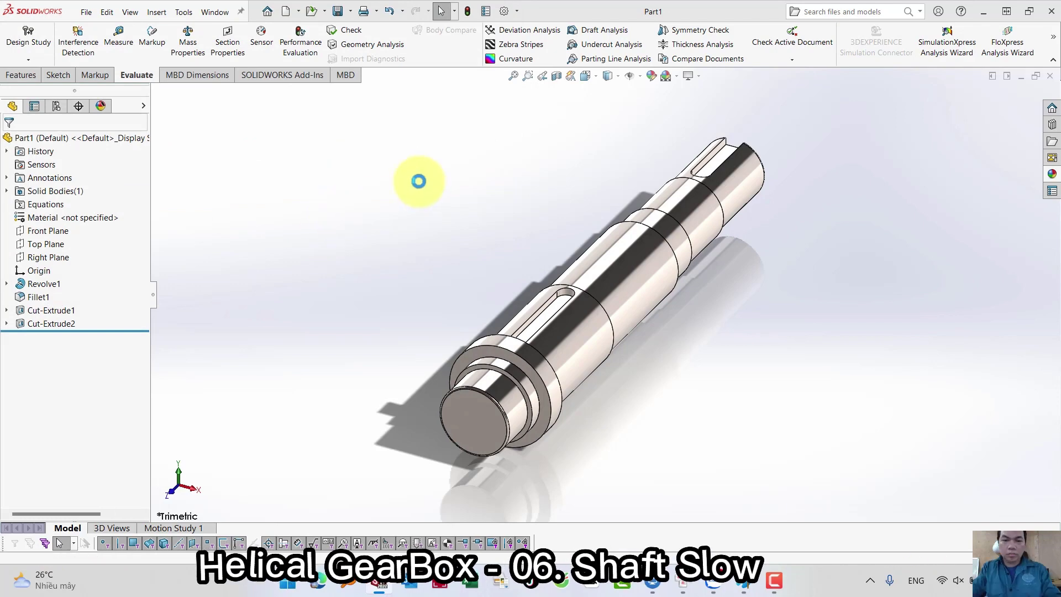
{"action": "middle_click_drag", "start_coordinate": [472, 263], "coordinate": [367, 320]}
{"action": "middle_click_drag", "start_coordinate": [324, 220], "coordinate": [376, 149]}
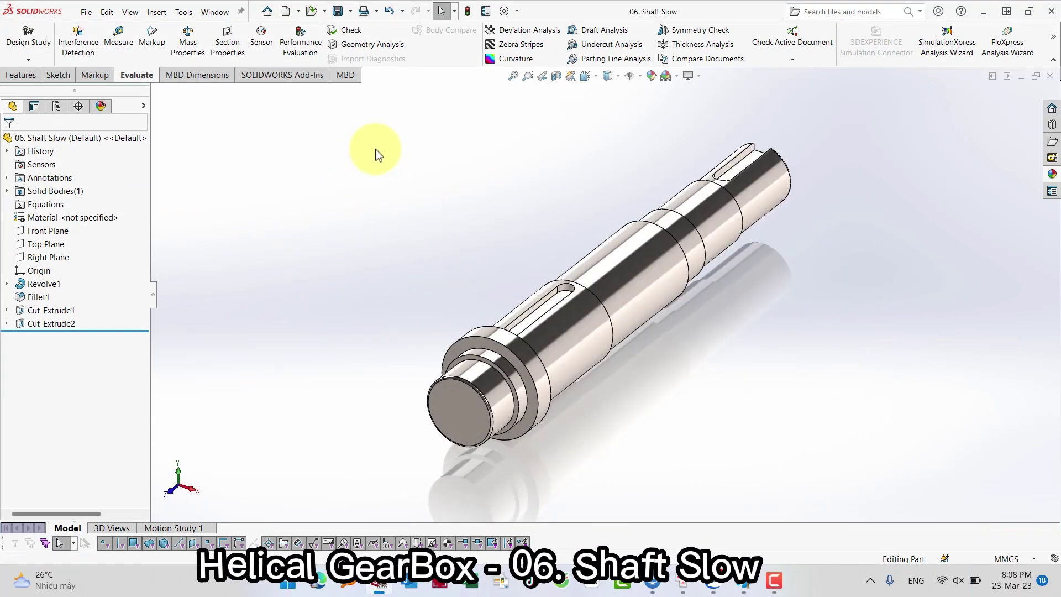